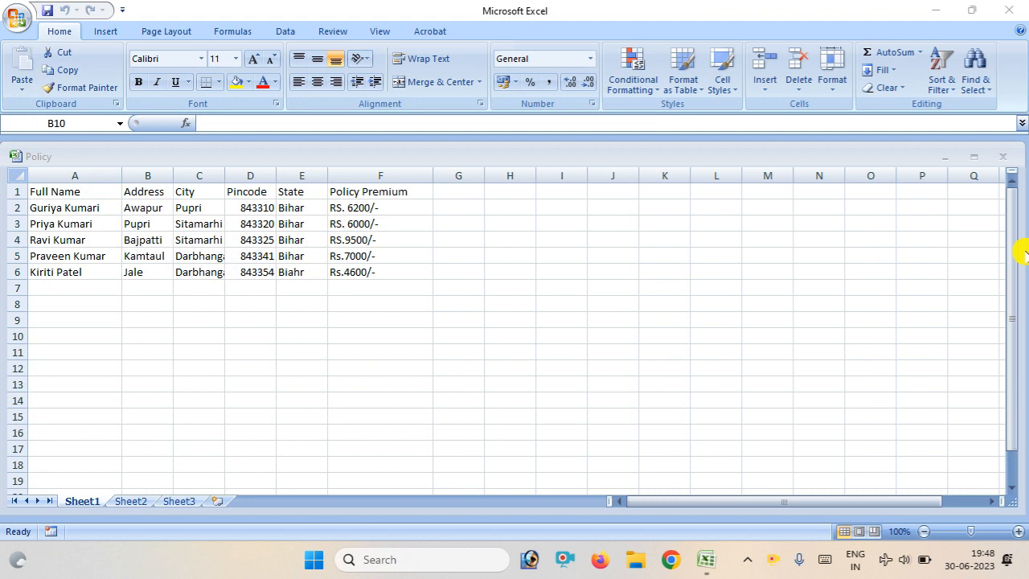
Launch Microsoft Word with a new blank document.
key("super+r")
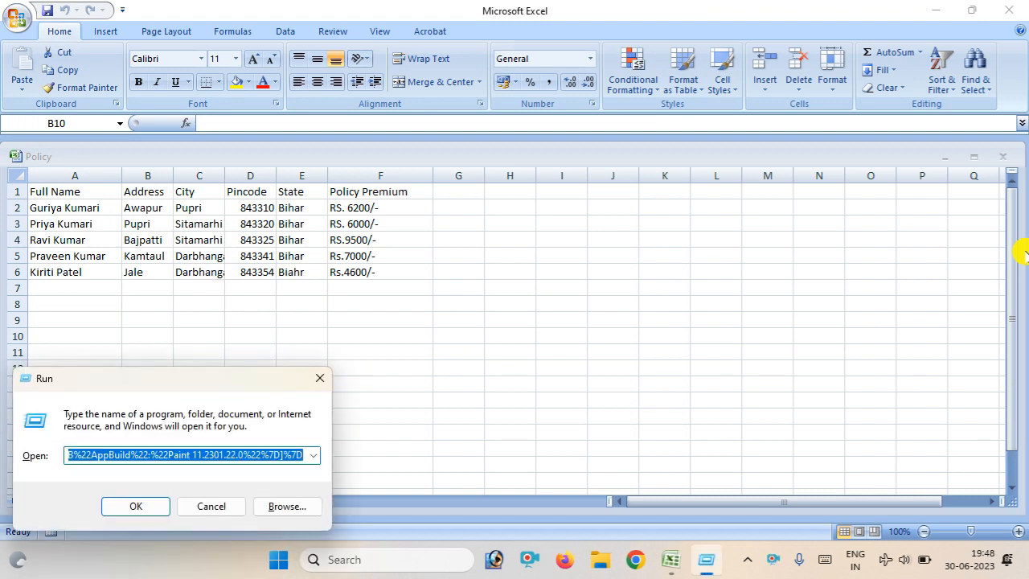
type("wi")
key("Down")
key("Down")
key("Return")
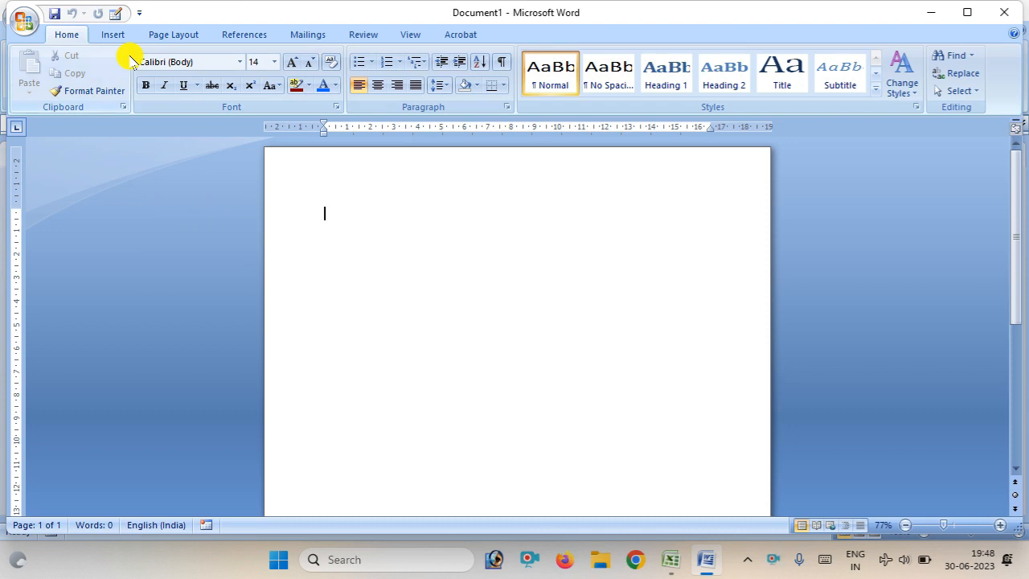
Write the letter's sender lines "From" and "Computer Wala", with "To" below them after a blank line.
type("From")
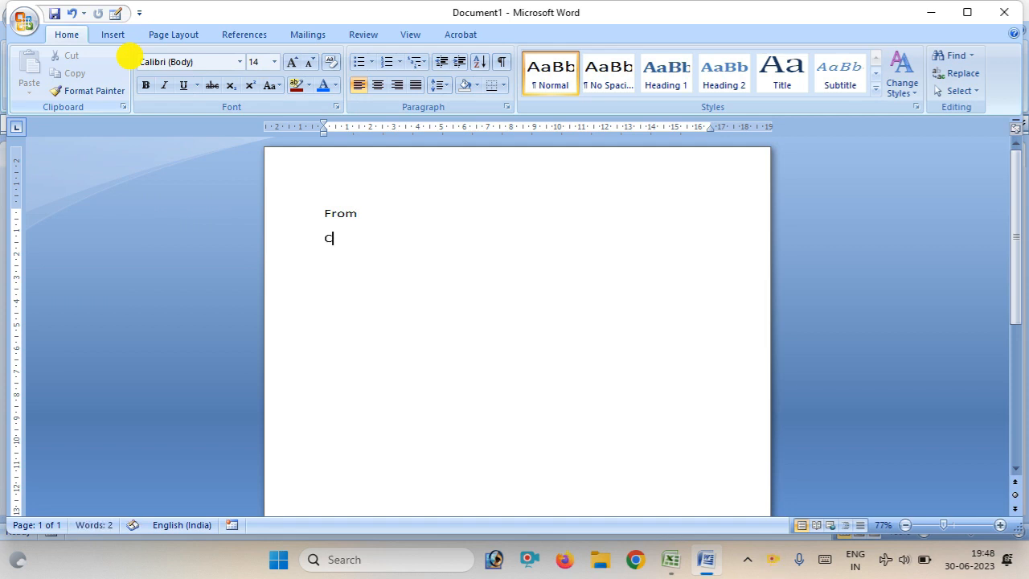
type("O")
key("BackSpace")
type("omputer Wala")
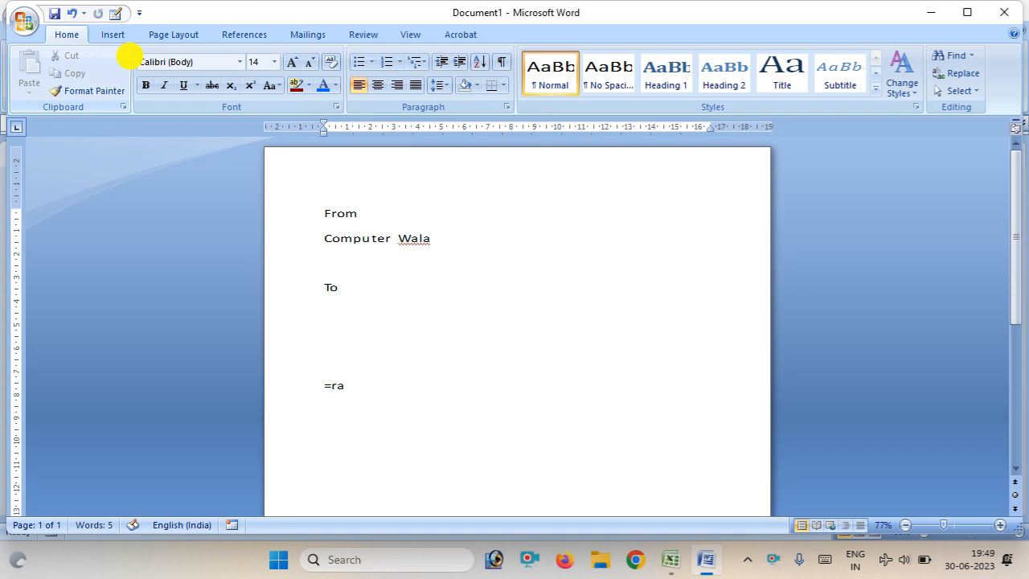
Generate sample body text a few lines below "To" with =rand().
type("nd(0")
key("BackSpace")
type(")")
key("Return")
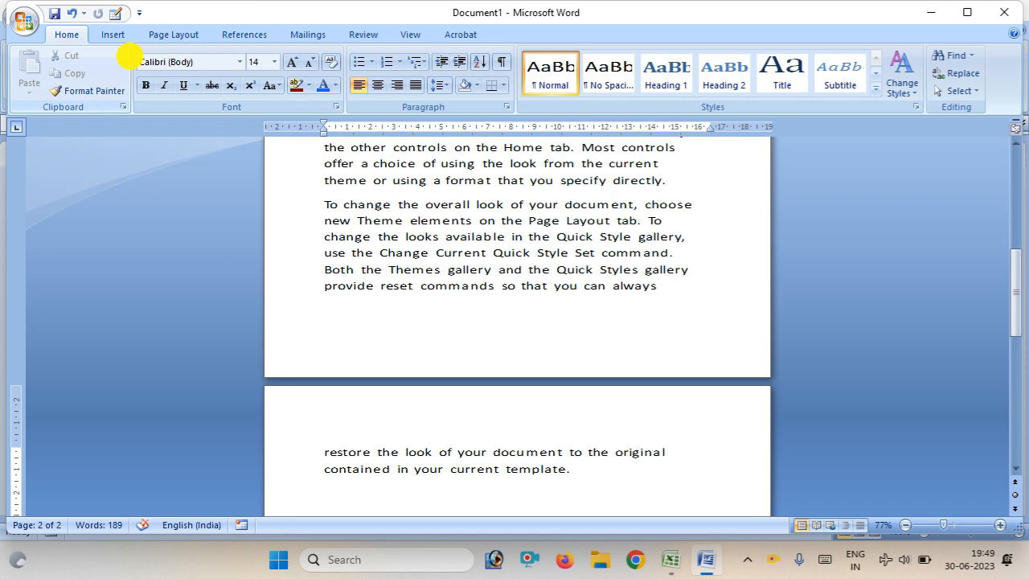
Delete the second and third sample paragraphs, keeping only the one beginning "On the Insert tab".
scroll(501, 292, "up", 5)
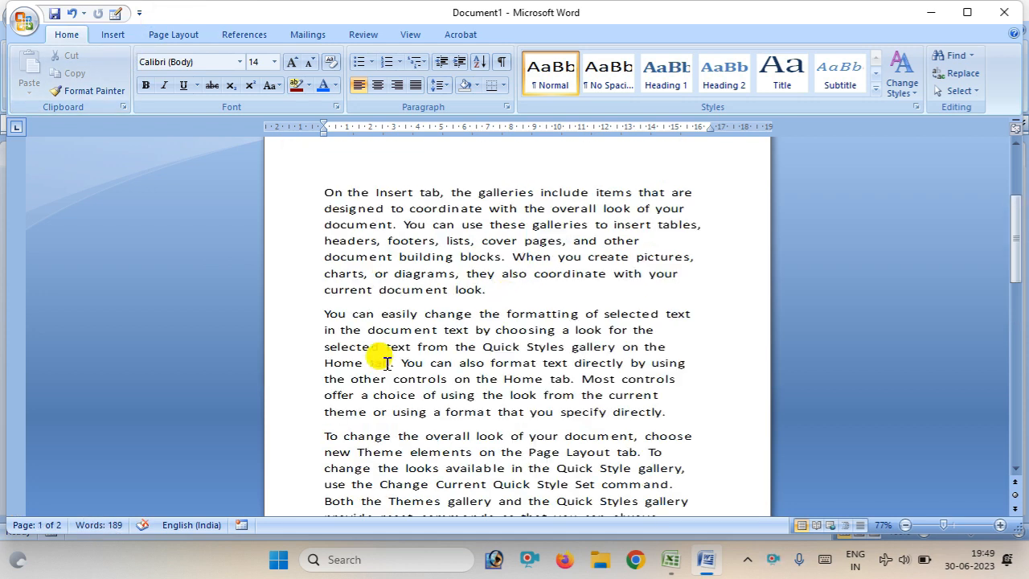
scroll(402, 346, "up", 4)
scroll(435, 350, "down", 5)
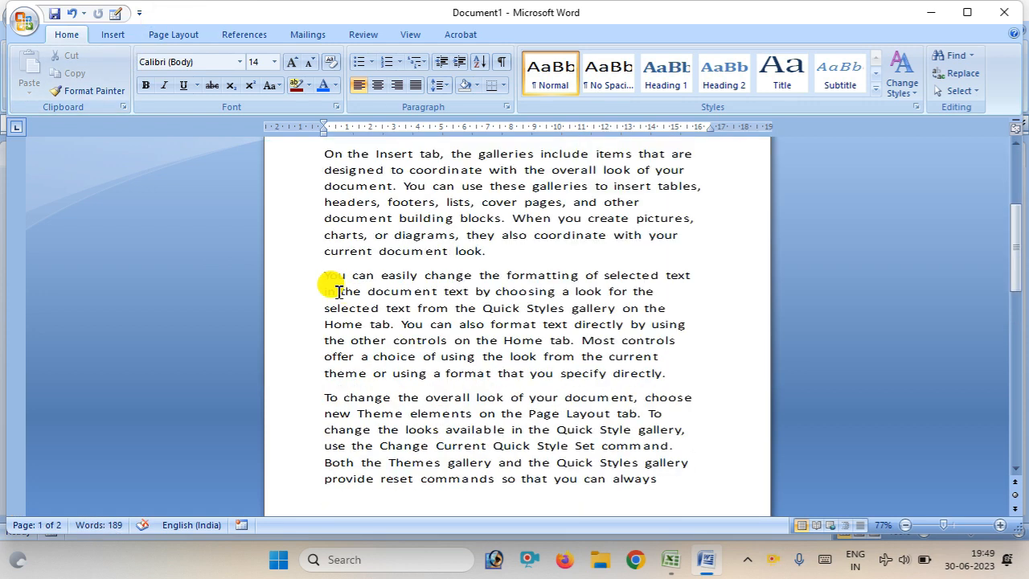
left_click_drag(335, 283, 312, 482)
key("Delete")
key("Delete")
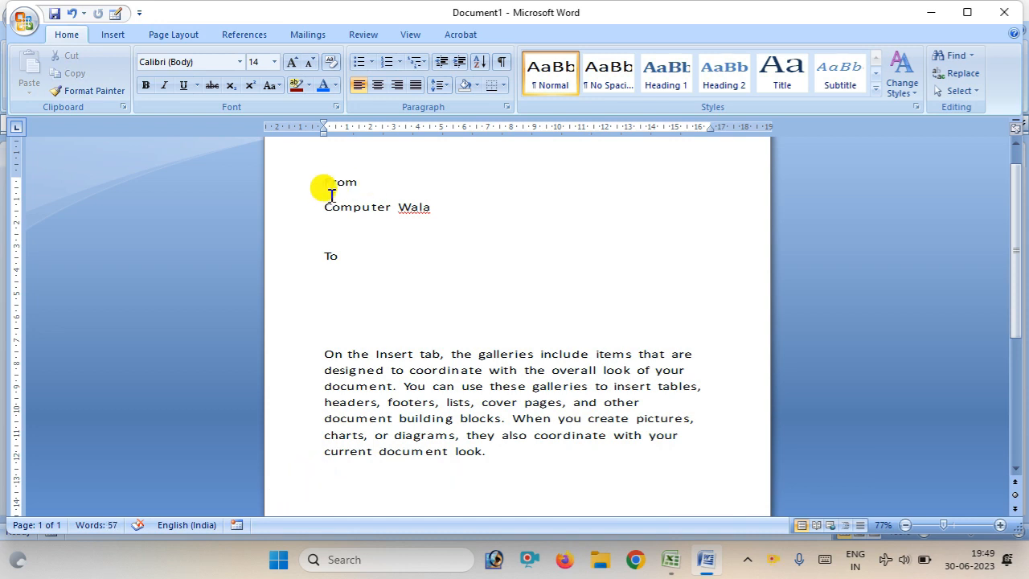
Remove the paragraph spacing after the "From" and "Computer Wala" lines.
left_click_drag(319, 184, 440, 210)
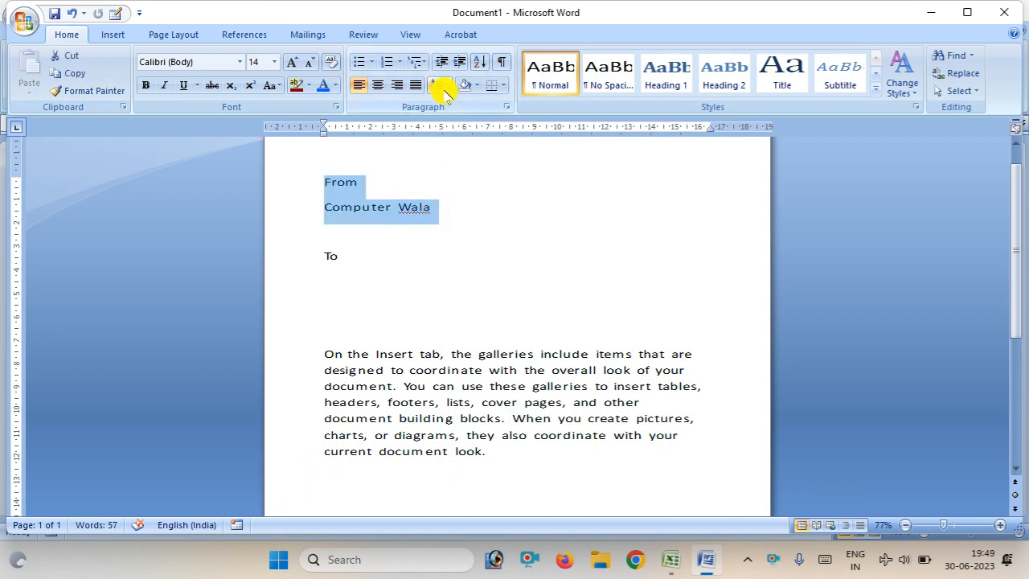
left_click(183, 34)
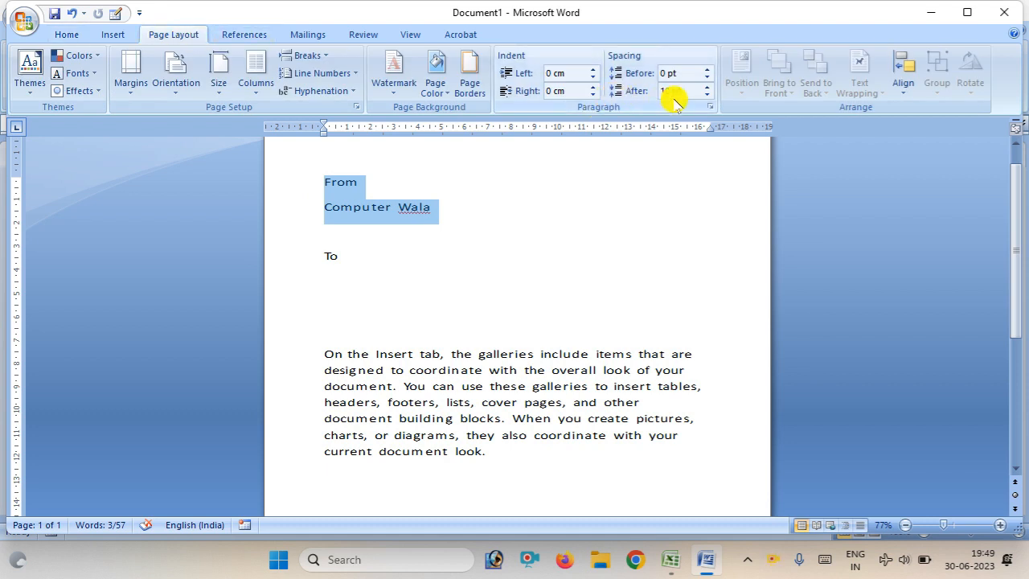
left_click(707, 95)
left_click(708, 95)
left_click(708, 95)
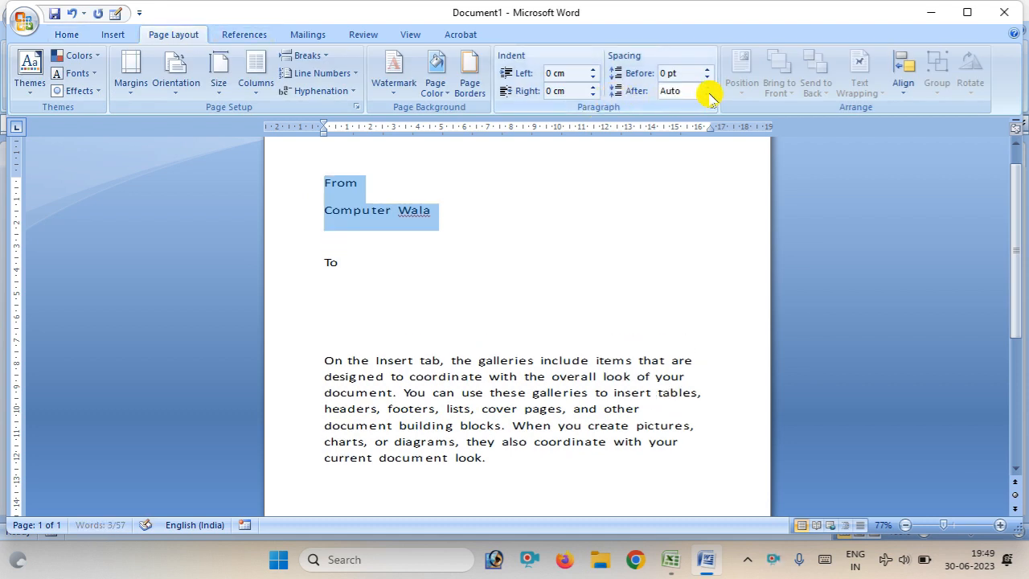
left_click(708, 88)
left_click(569, 211)
Look over the letter's layout and check the recipient data in the Policy workbook in Excel.
left_click(341, 259)
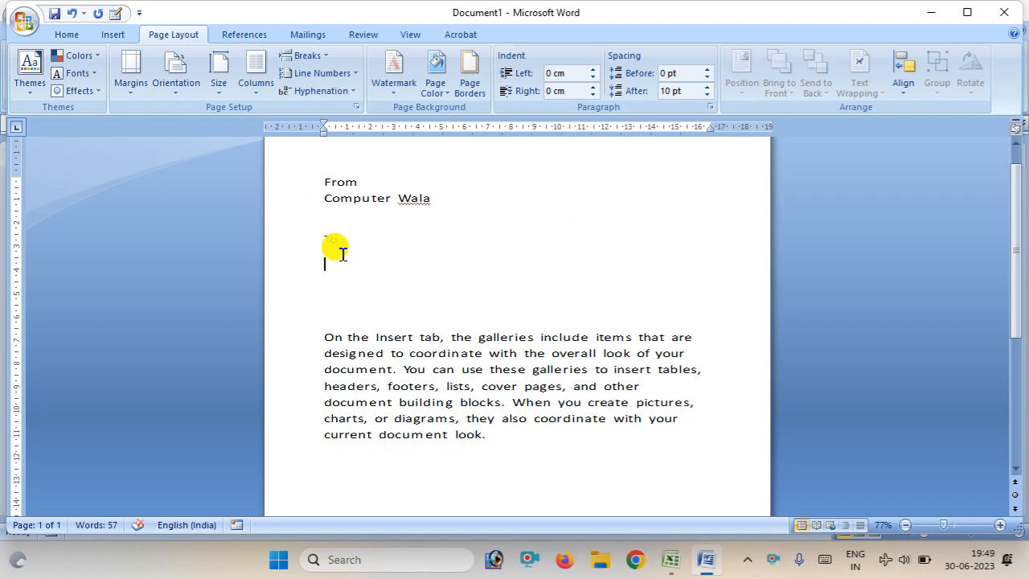
scroll(402, 229, "down", 5)
scroll(406, 229, "up", 6)
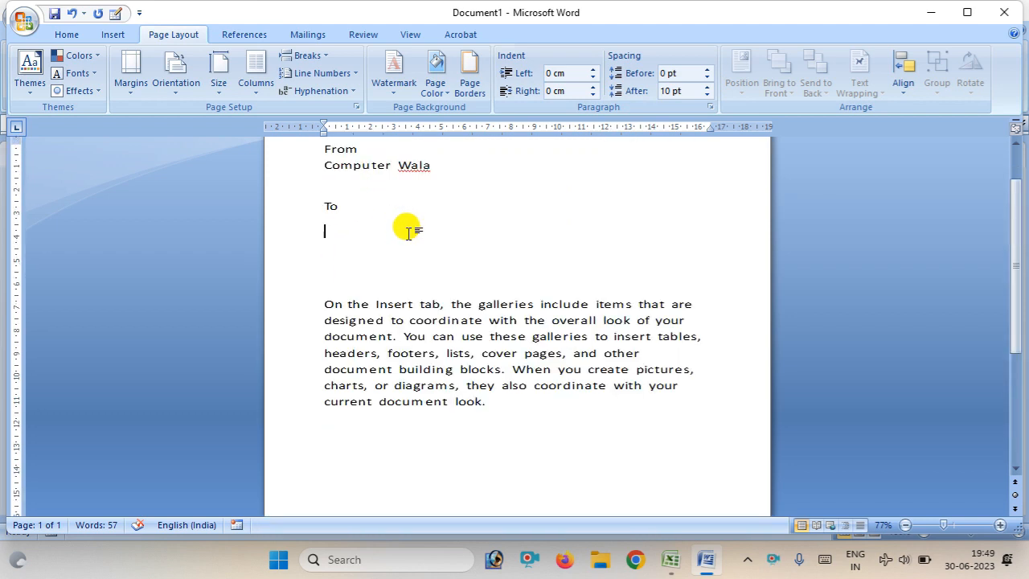
scroll(430, 243, "down", 6)
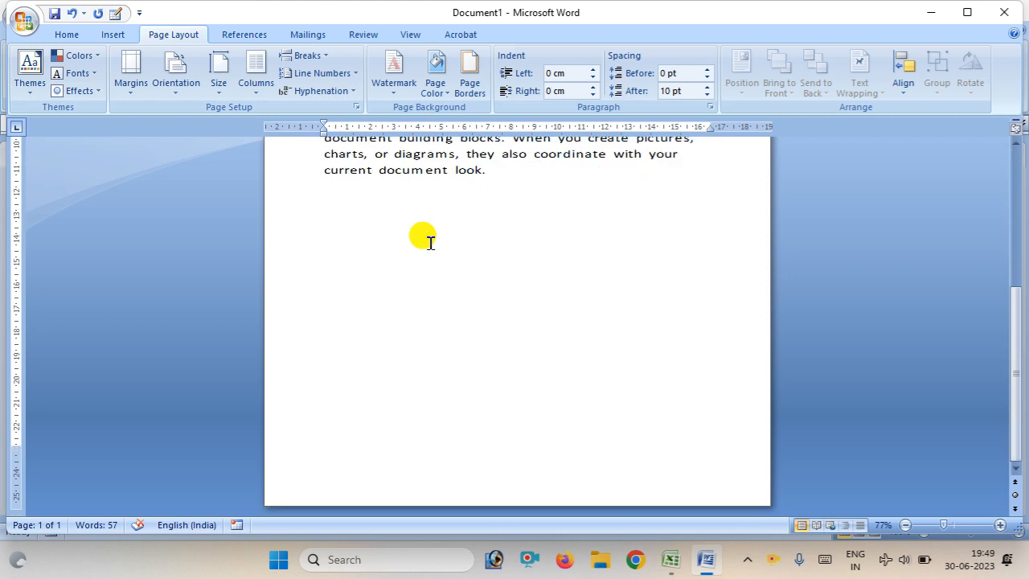
scroll(430, 243, "up", 5)
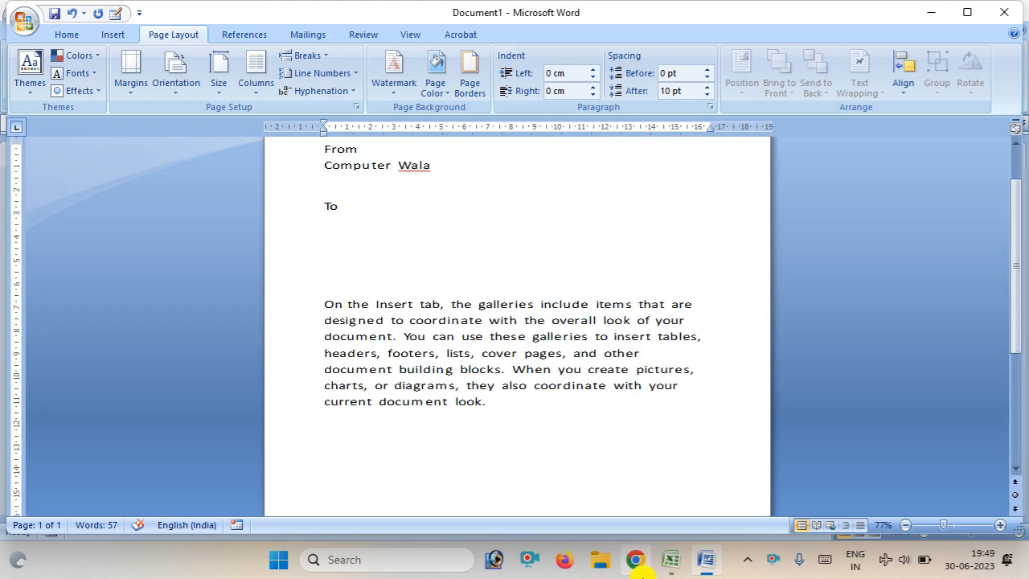
left_click(668, 562)
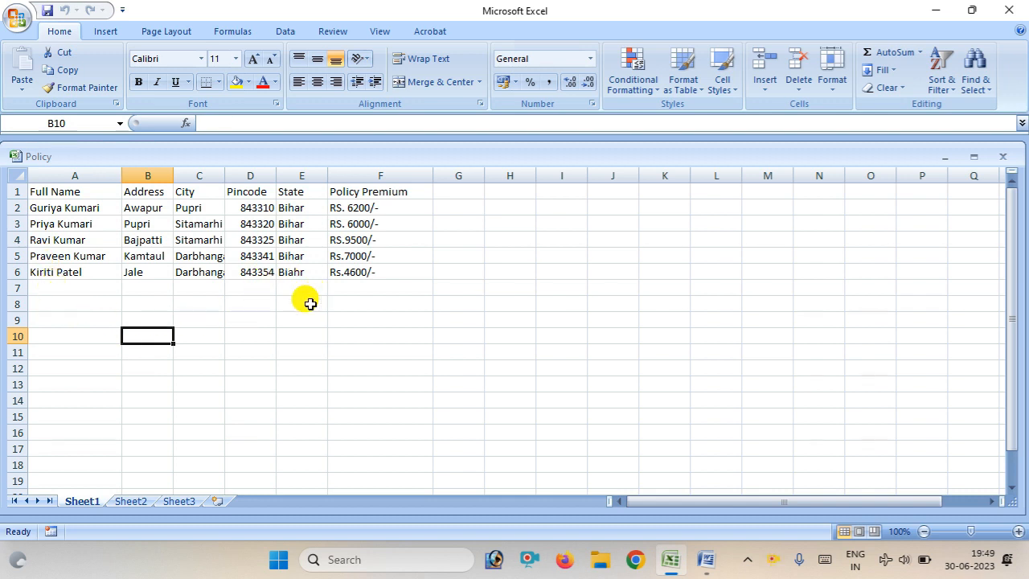
left_click(668, 559)
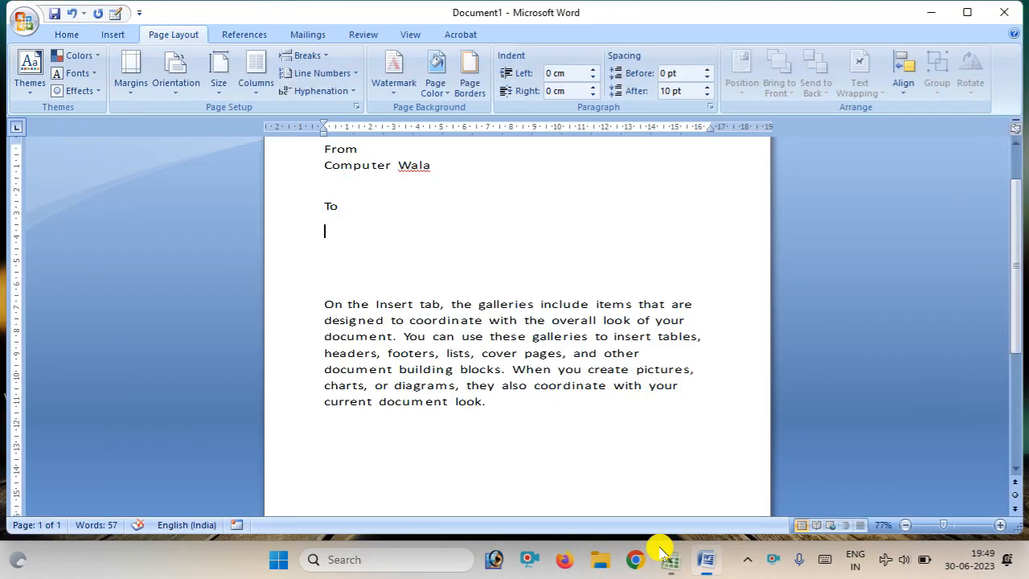
left_click(669, 558)
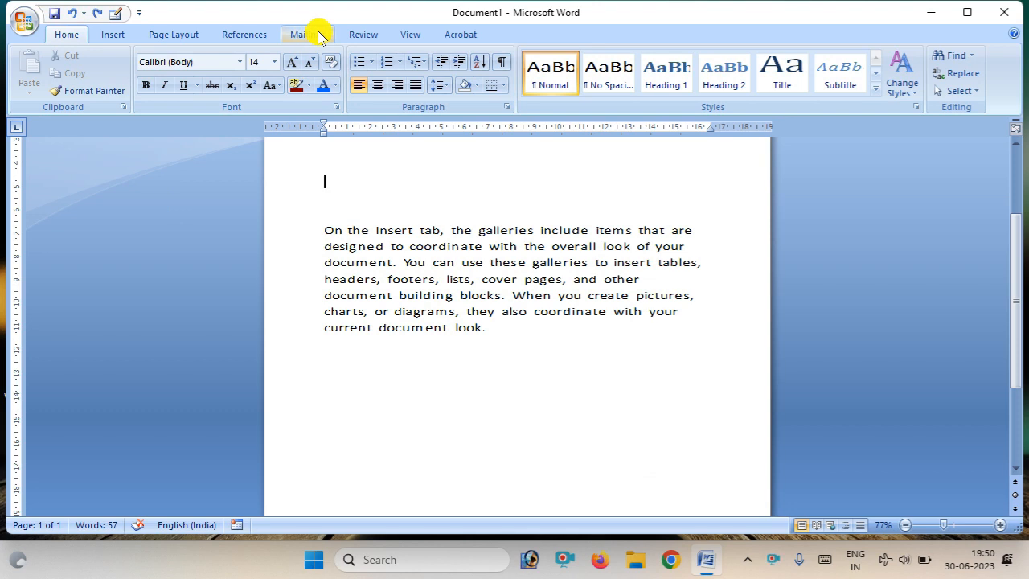
Connect the Policy workbook on the Desktop as the existing mail merge recipient list, using Sheet1$ with first-row column headers.
left_click(308, 34)
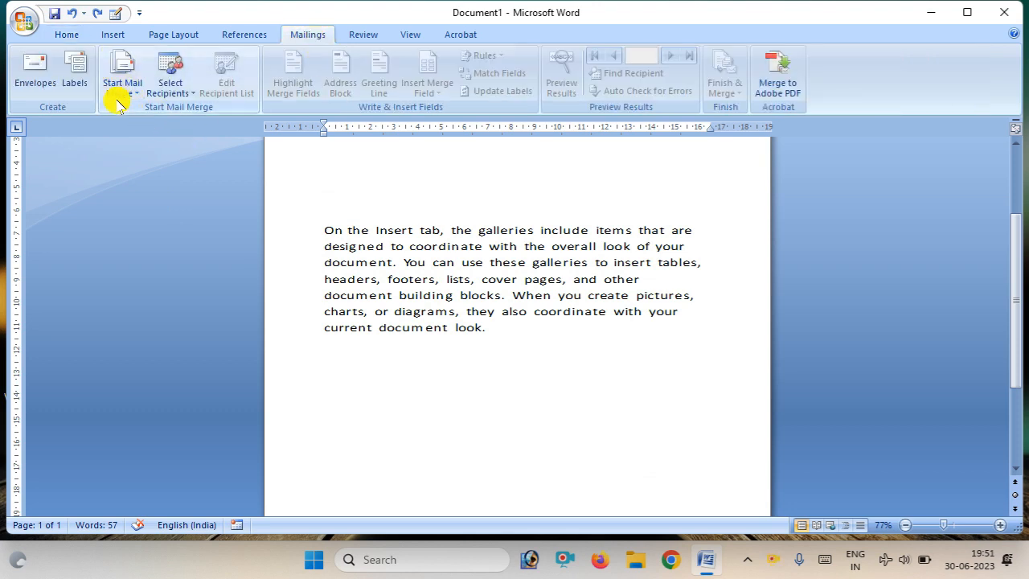
left_click(184, 93)
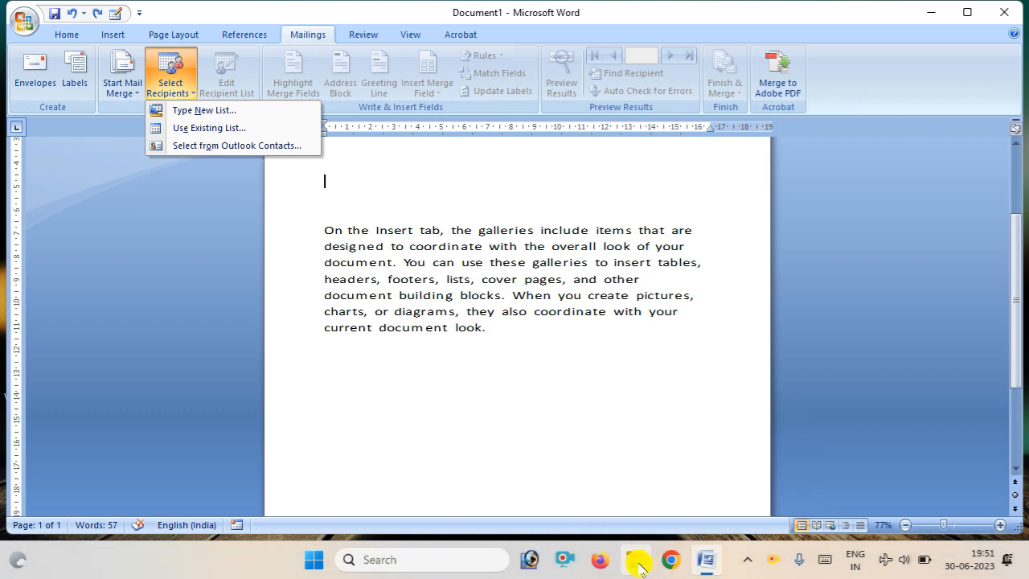
left_click(201, 128)
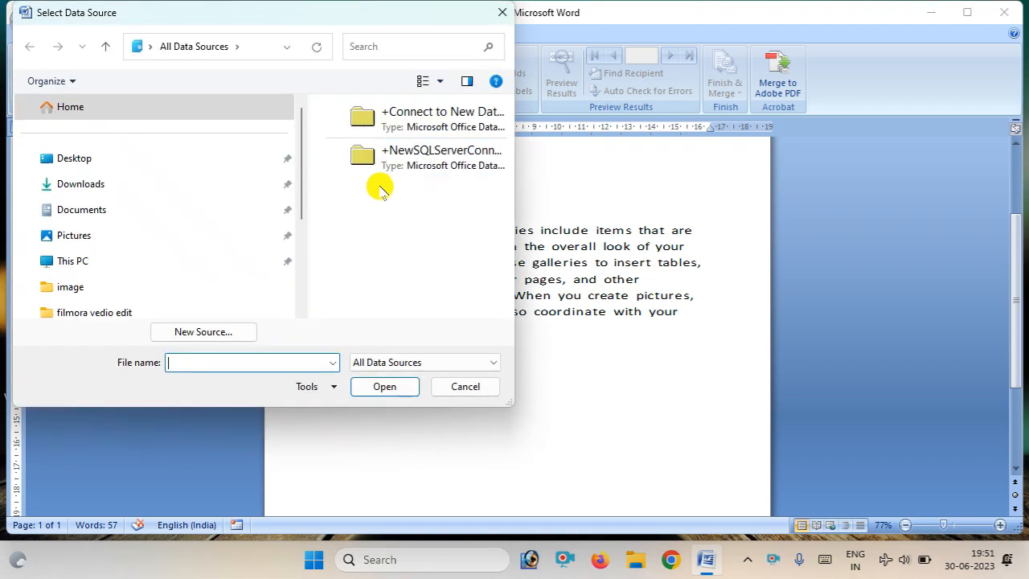
left_click(118, 159)
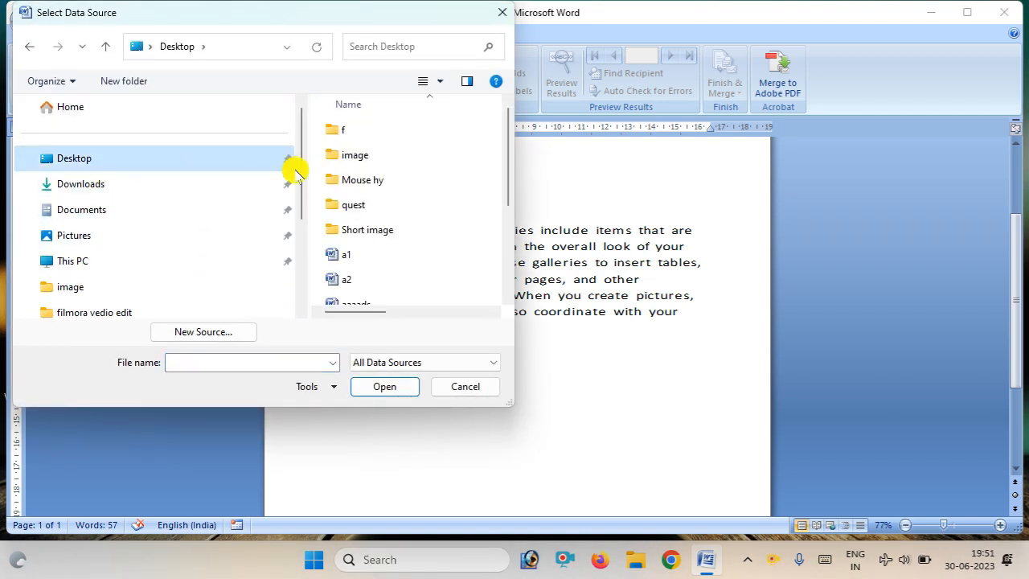
left_click_drag(510, 188, 501, 266)
double_click(381, 218)
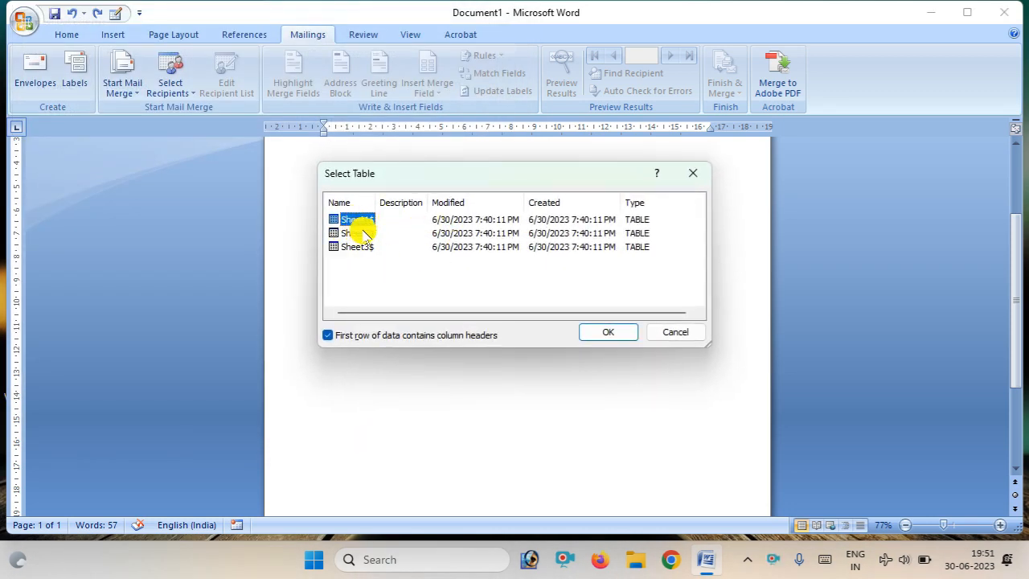
left_click(603, 329)
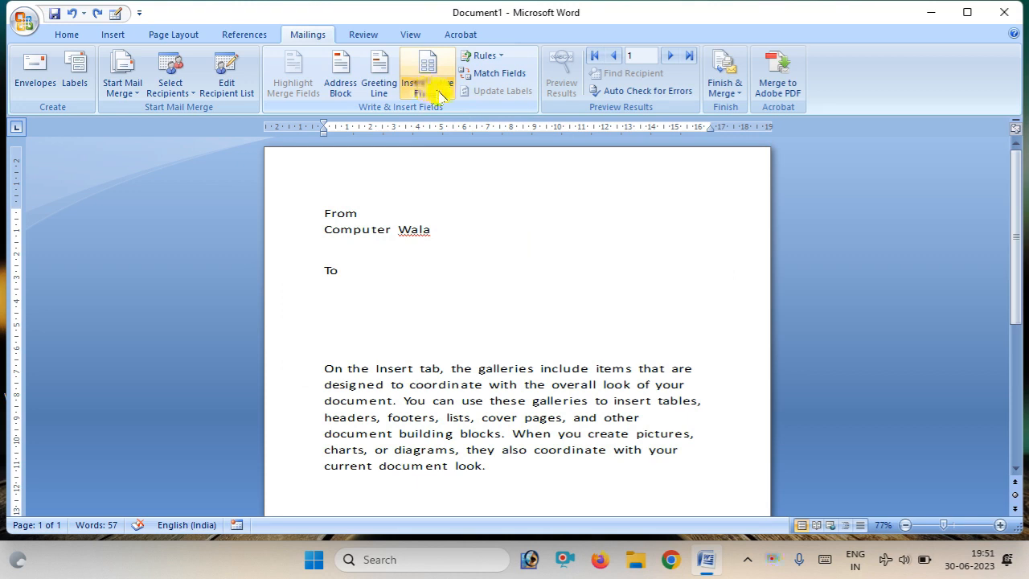
Insert the Full_Name merge field on a new line directly below "To".
left_click(439, 95)
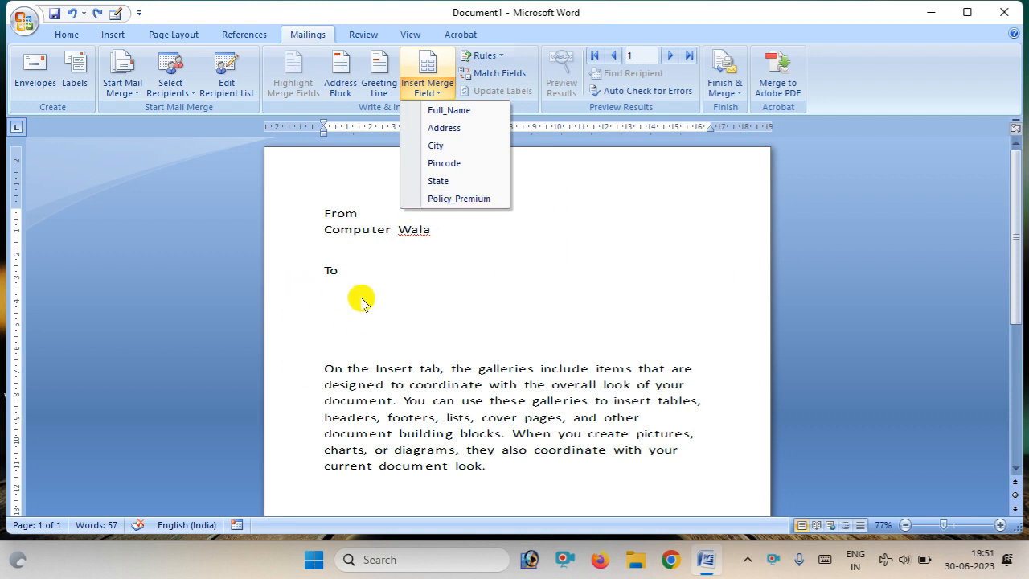
left_click(353, 267)
left_click(339, 271)
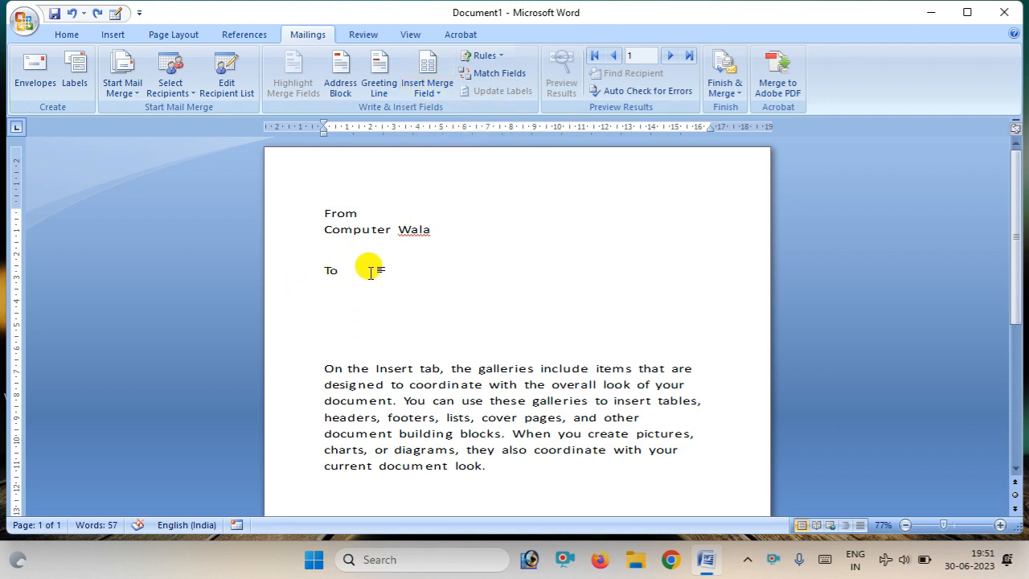
key("Return")
left_click(435, 94)
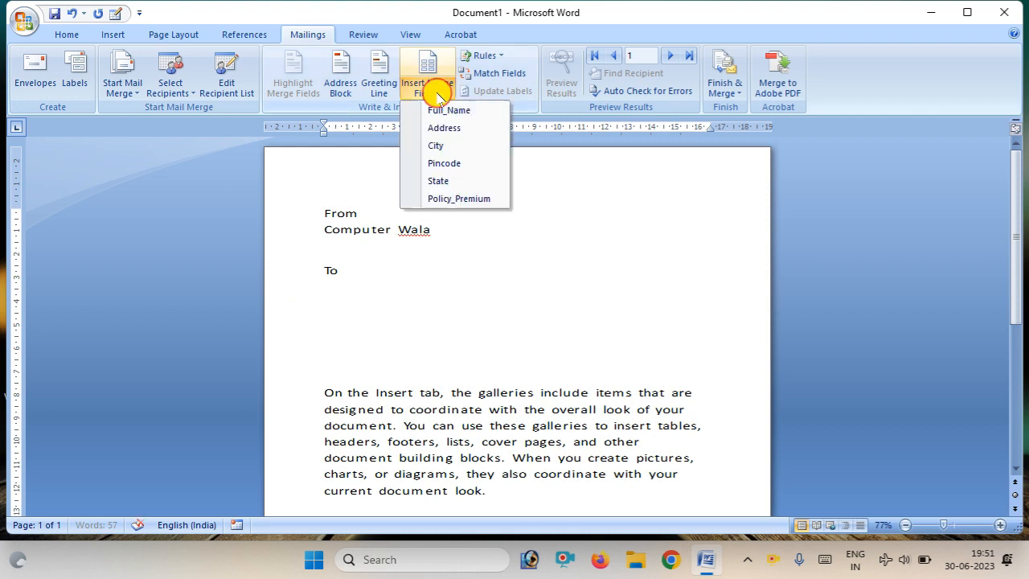
left_click(441, 111)
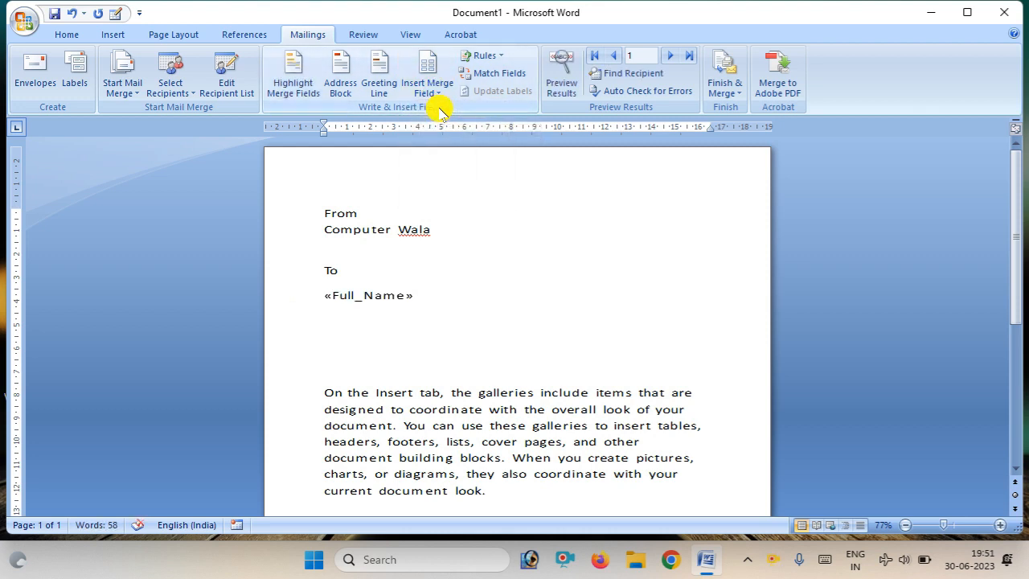
Insert the Address and City merge fields, separated by a comma, on a new line below Full_Name.
key("Return")
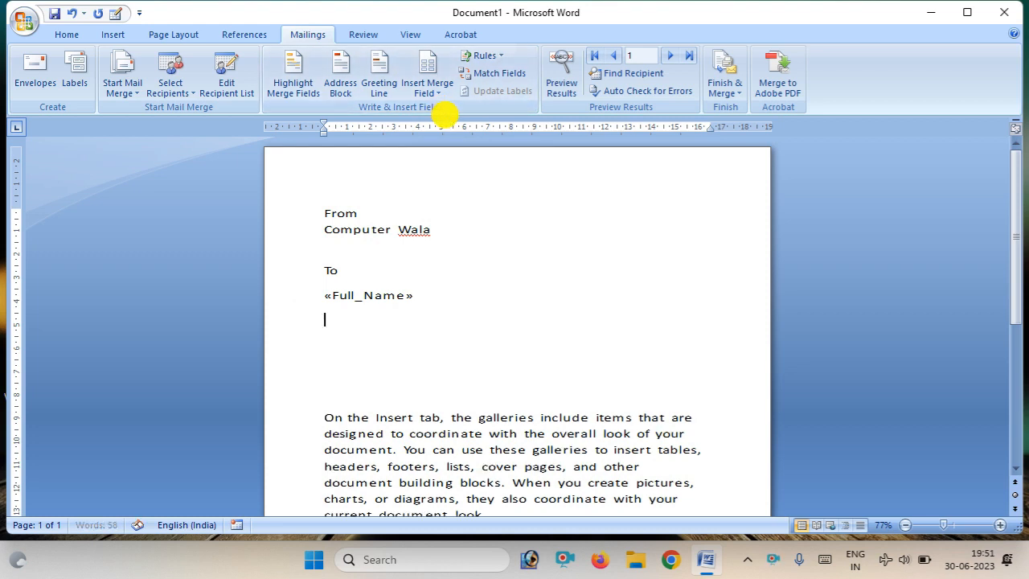
left_click(436, 88)
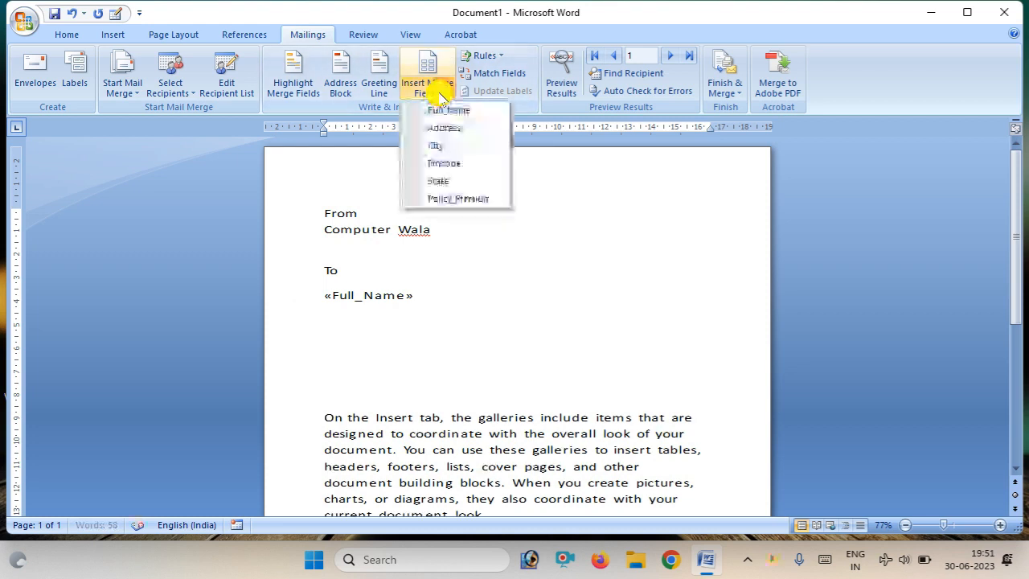
left_click(447, 130)
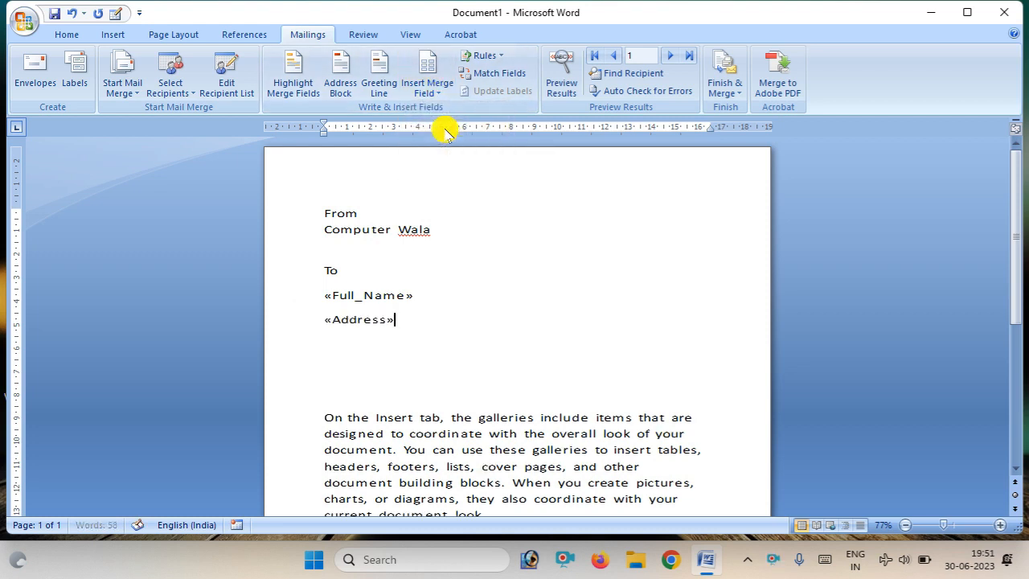
left_click(431, 88)
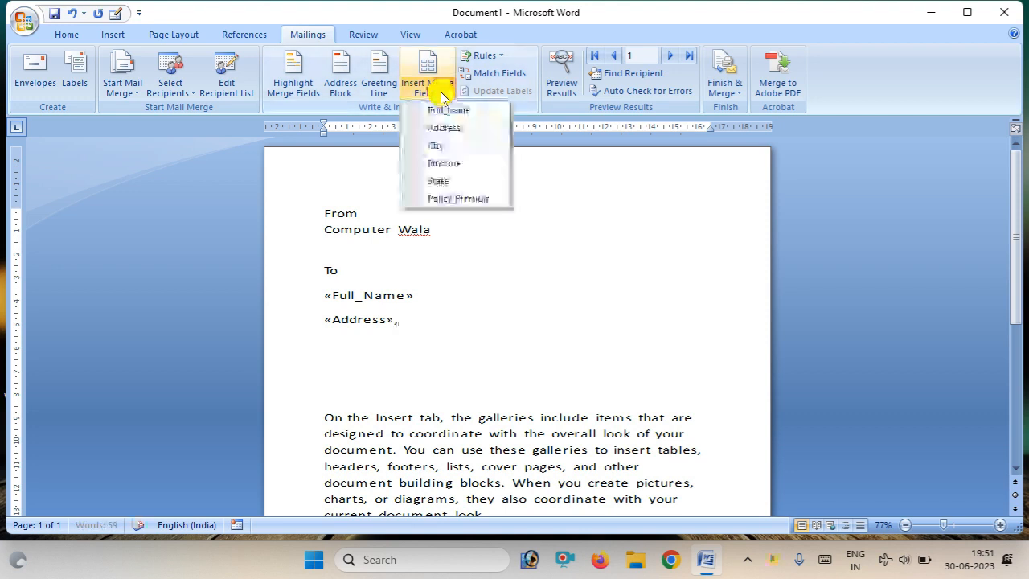
left_click(444, 145)
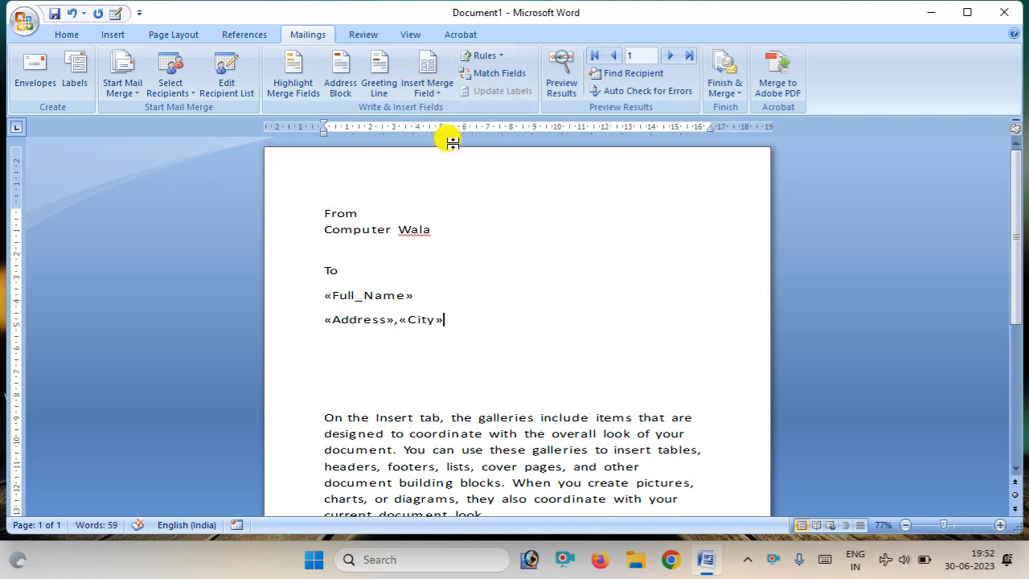
Insert the Pincode and State merge fields, separated by a comma, on a new line below the Address and City fields.
key("Return")
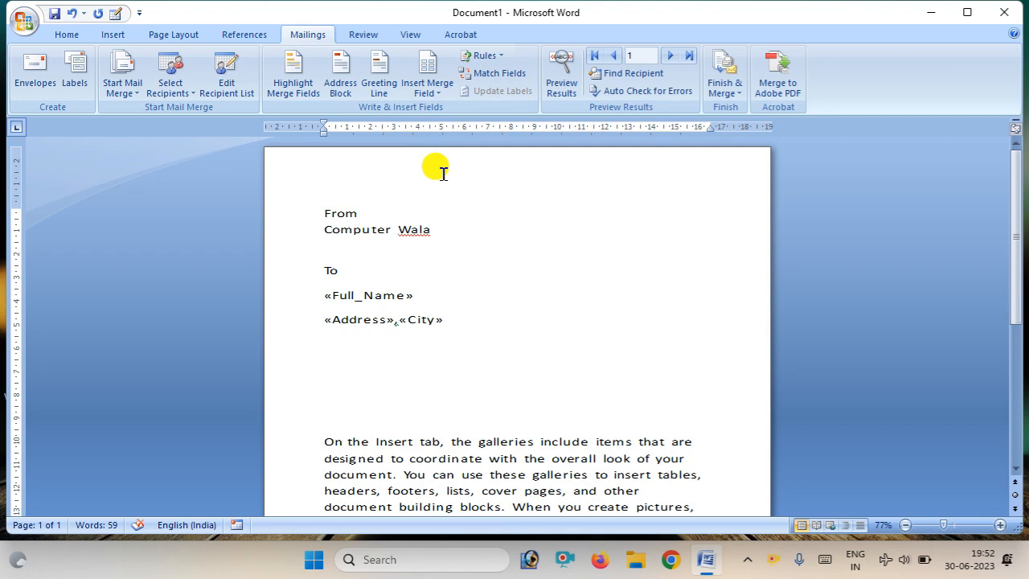
left_click(427, 84)
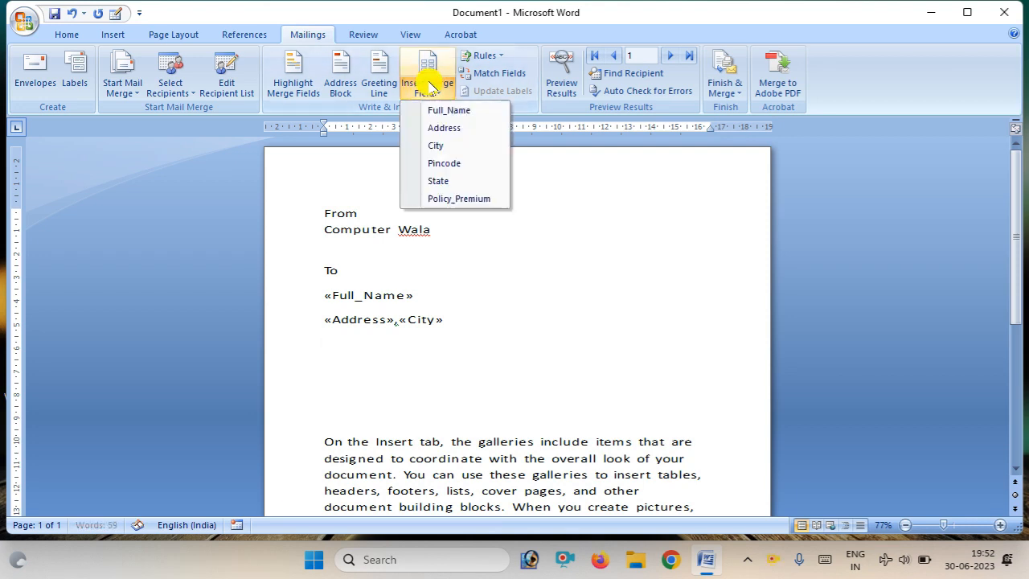
left_click(462, 162)
type(",")
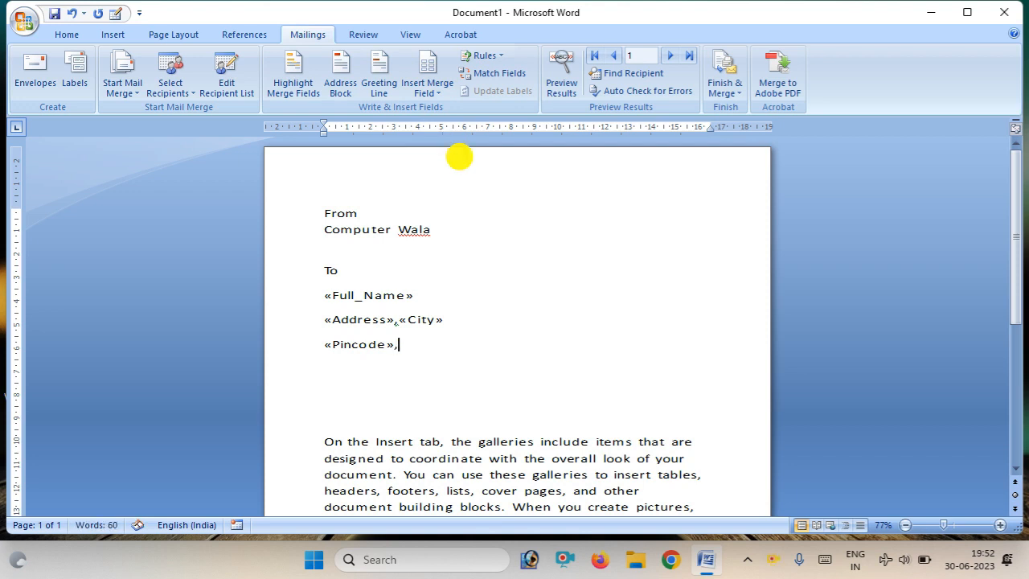
left_click(446, 90)
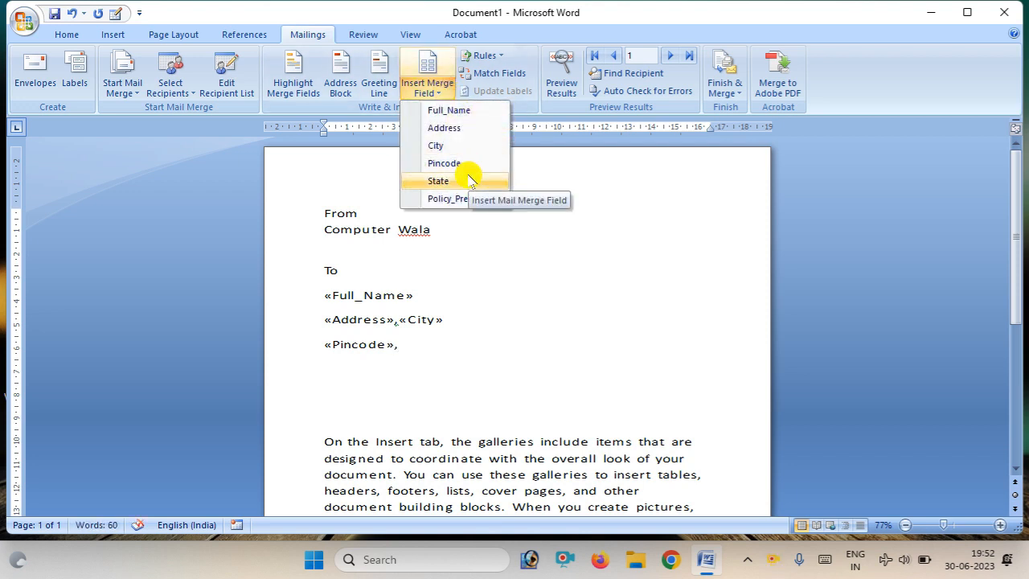
left_click(469, 180)
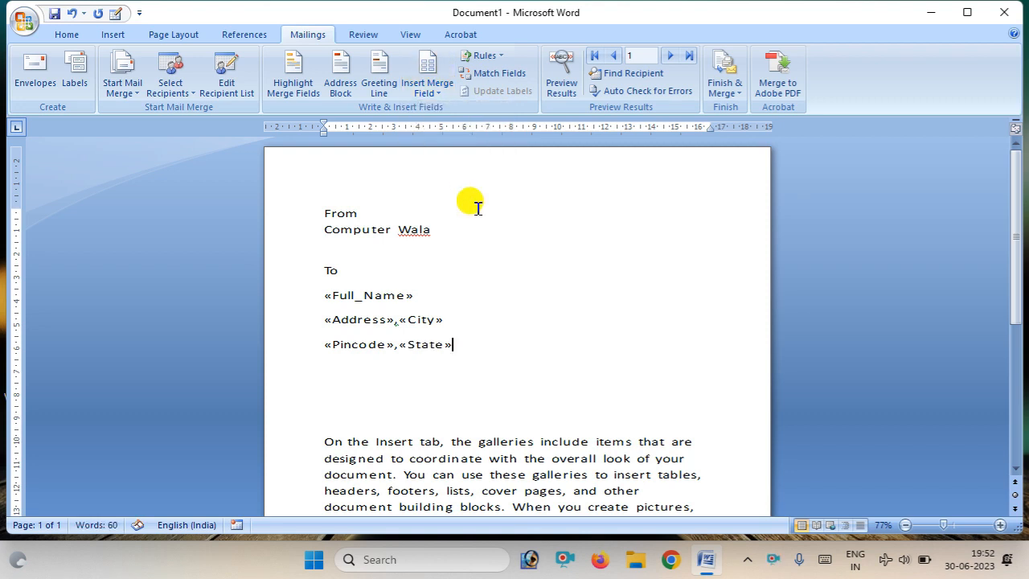
Delete the extra blank lines between the recipient fields and the body paragraph, leaving one empty line.
left_click(390, 389)
key("BackSpace")
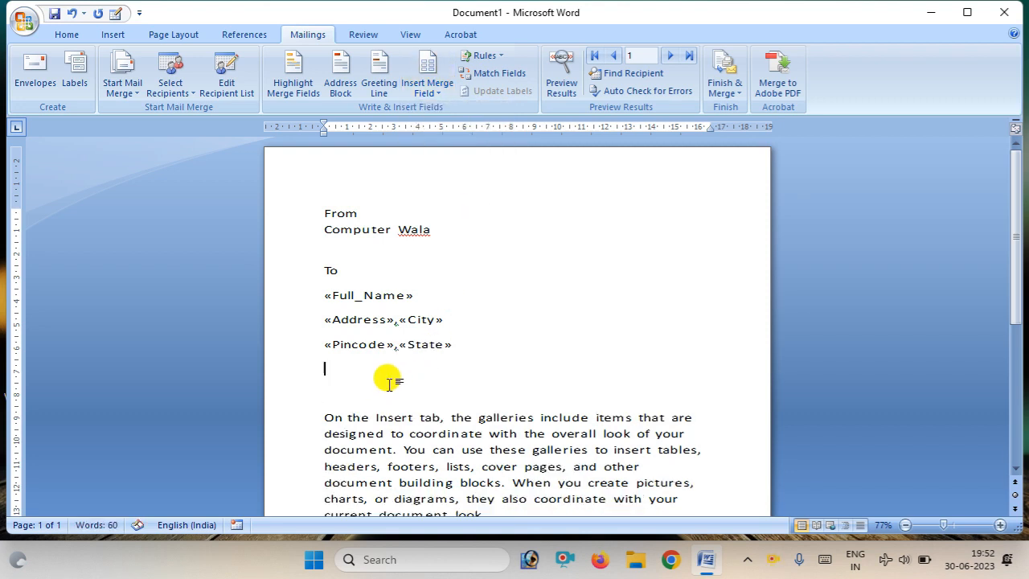
key("BackSpace")
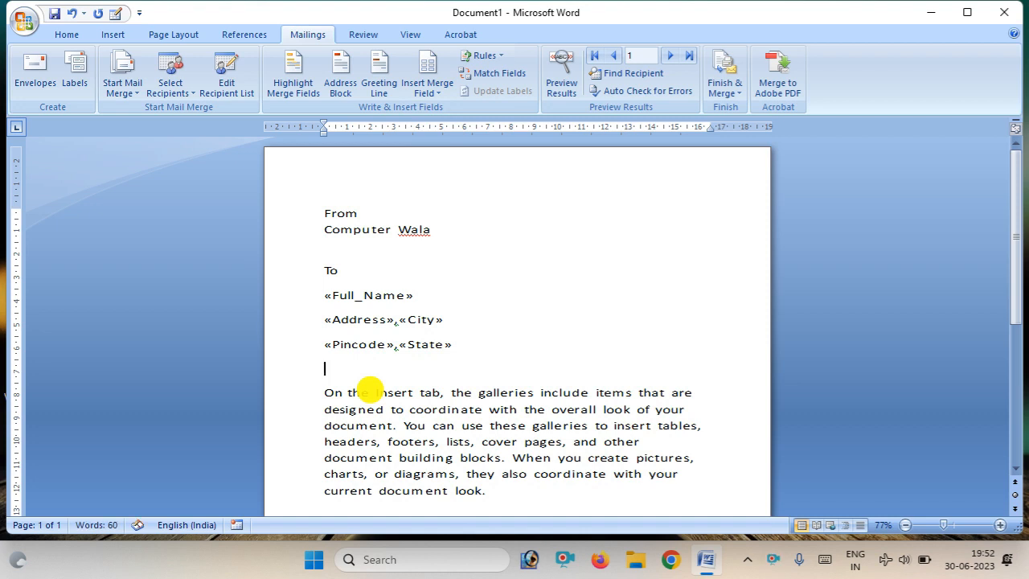
Add the line "Your amount :" with the Policy_Premium merge field below the body paragraph, and write "Thank You" a few lines below it.
scroll(460, 319, "down", 5)
left_click(404, 298)
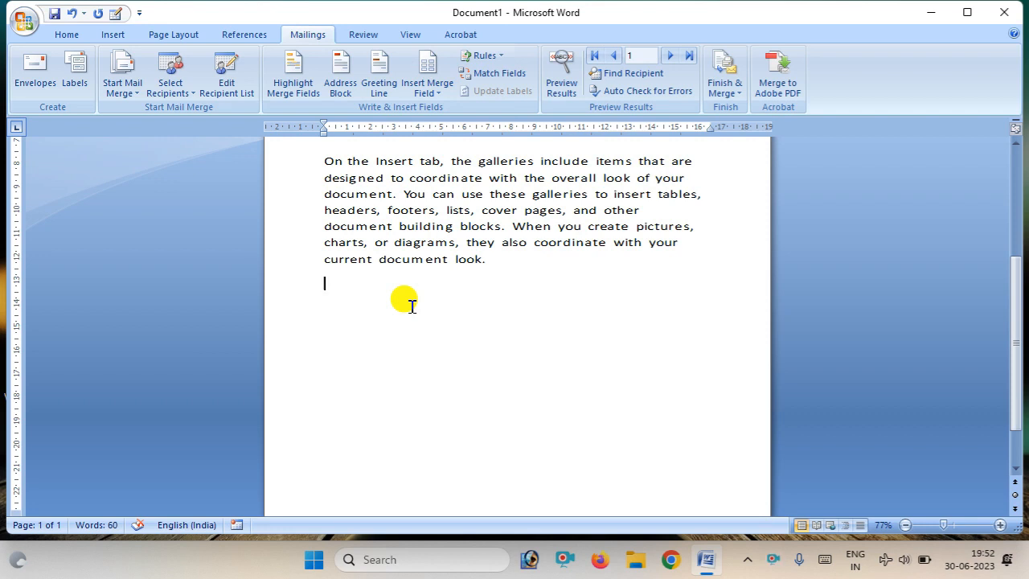
type("Your mount")
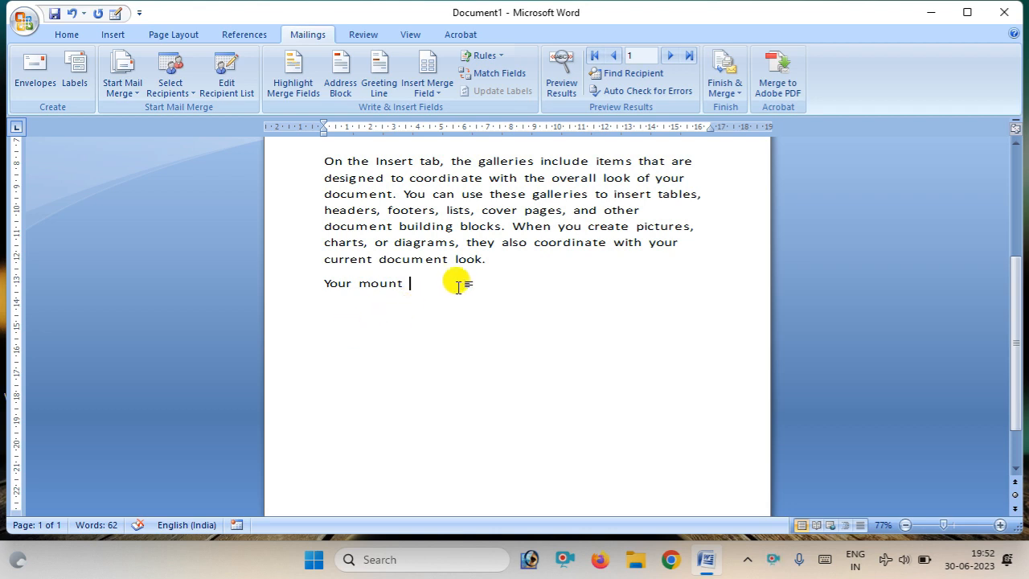
left_click(358, 283)
type("a")
left_click(448, 291)
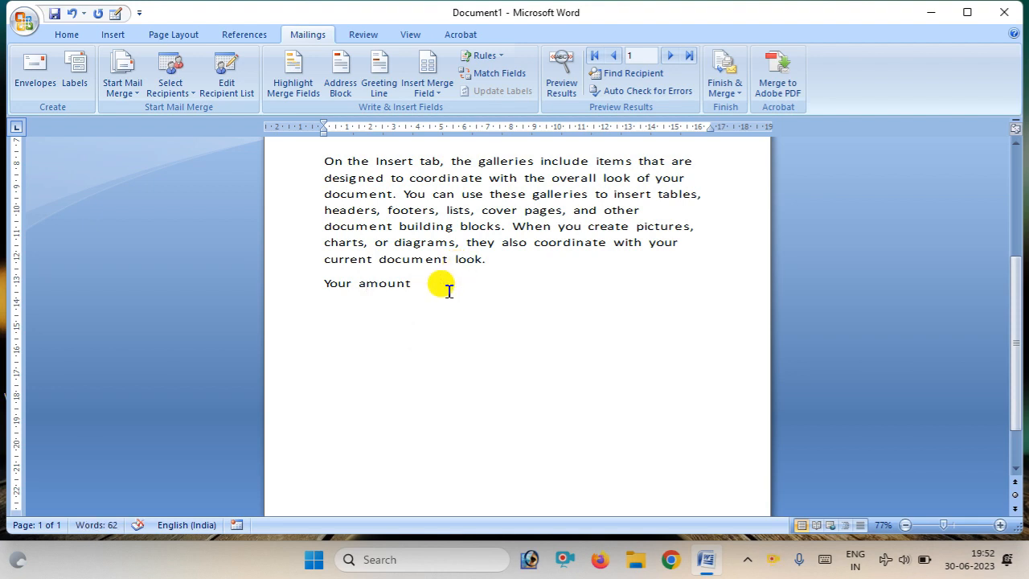
type("-")
key("BackSpace")
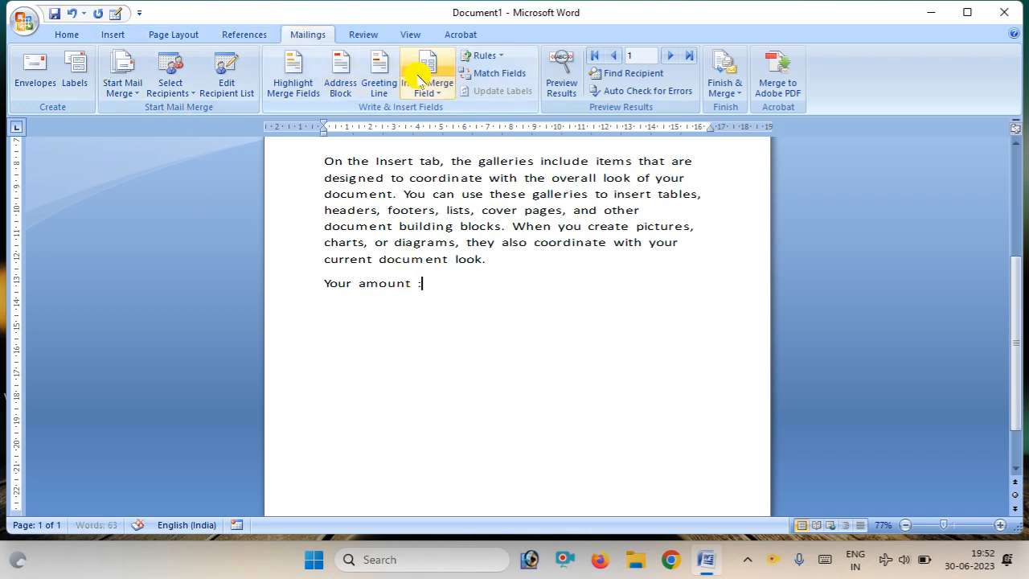
left_click(435, 96)
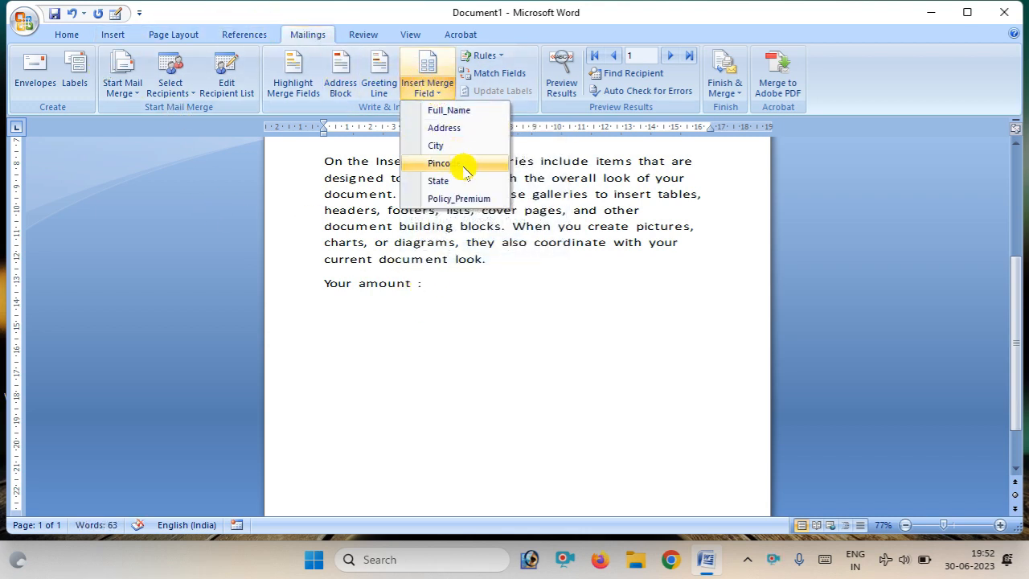
left_click(455, 199)
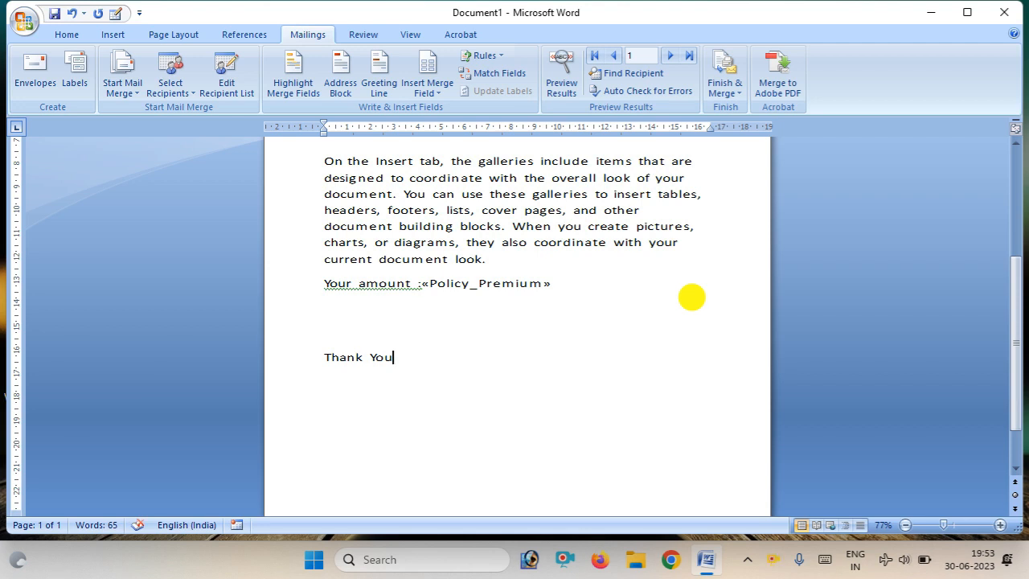
Set the paragraph spacing after to 0 pt for the block from "To" through the Pincode and State line.
scroll(473, 367, "up", 5)
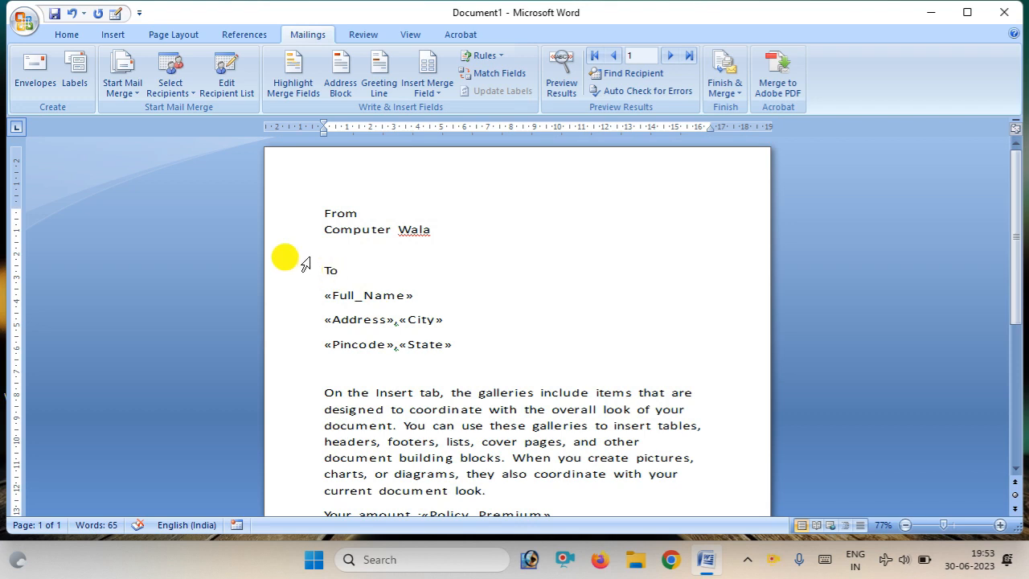
left_click_drag(318, 259, 471, 336)
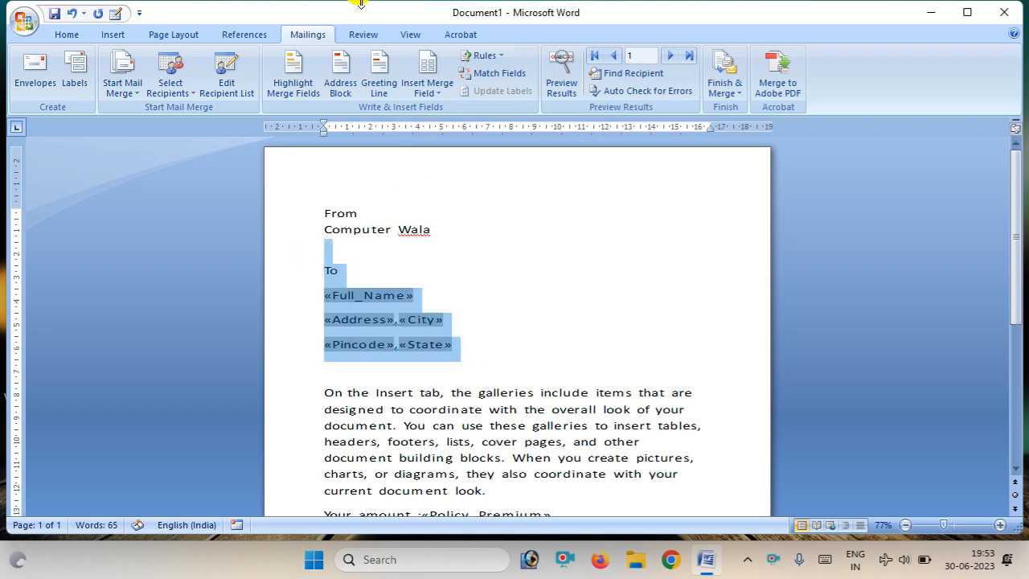
left_click(175, 34)
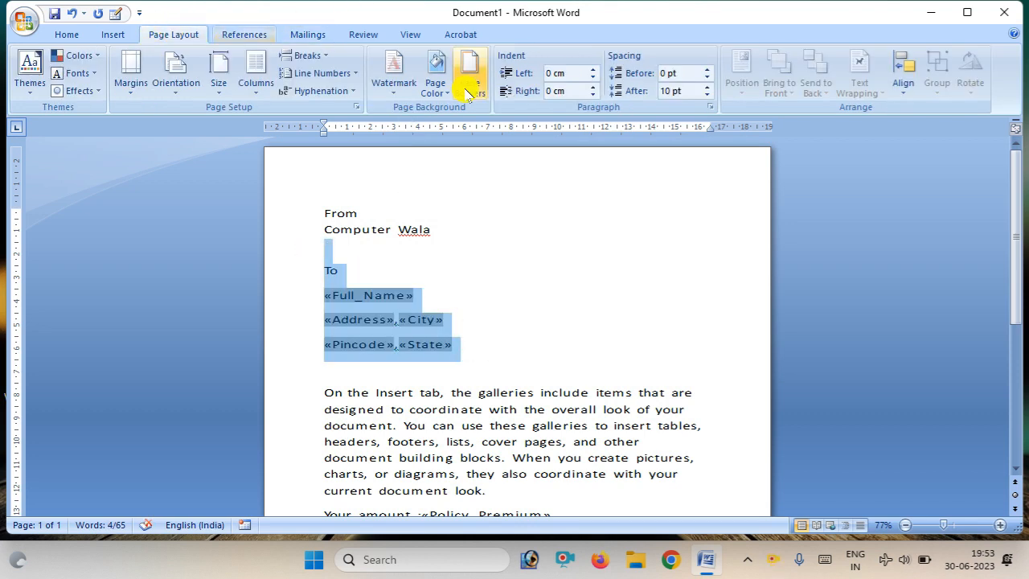
left_click(706, 94)
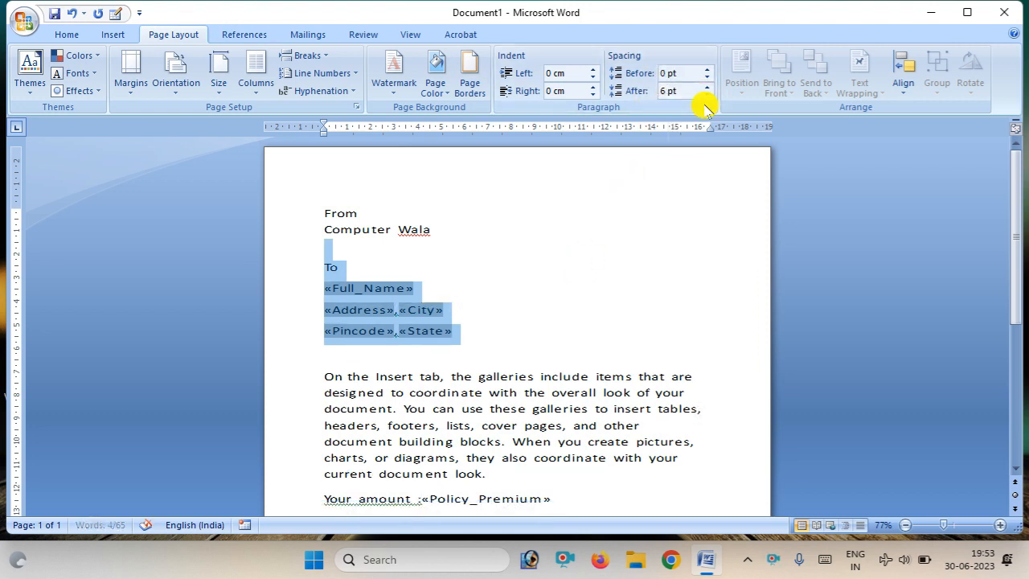
left_click(707, 94)
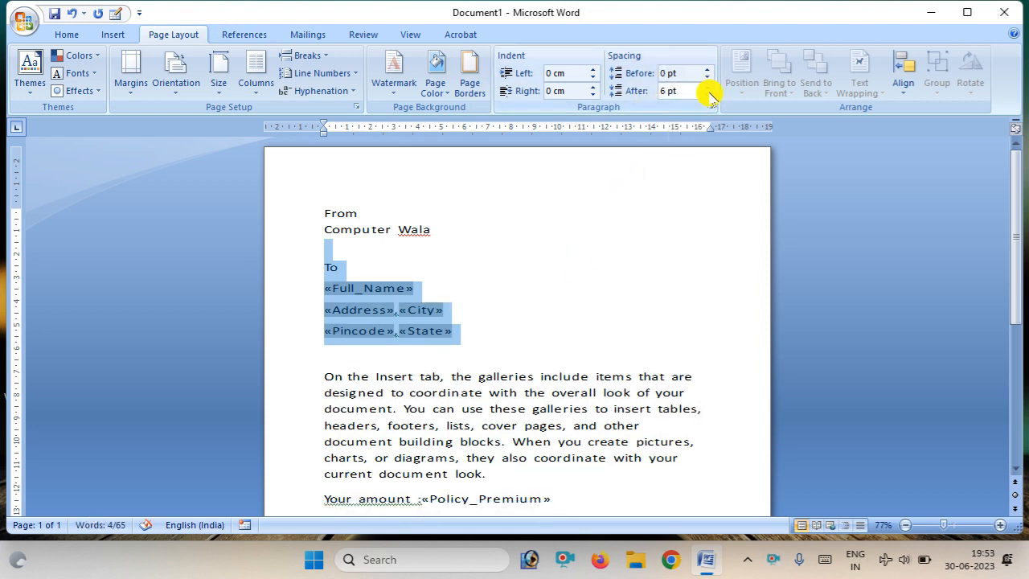
left_click(609, 304)
Check the whole letter and preview the merge results with the first recipient's data.
scroll(372, 252, "down", 5)
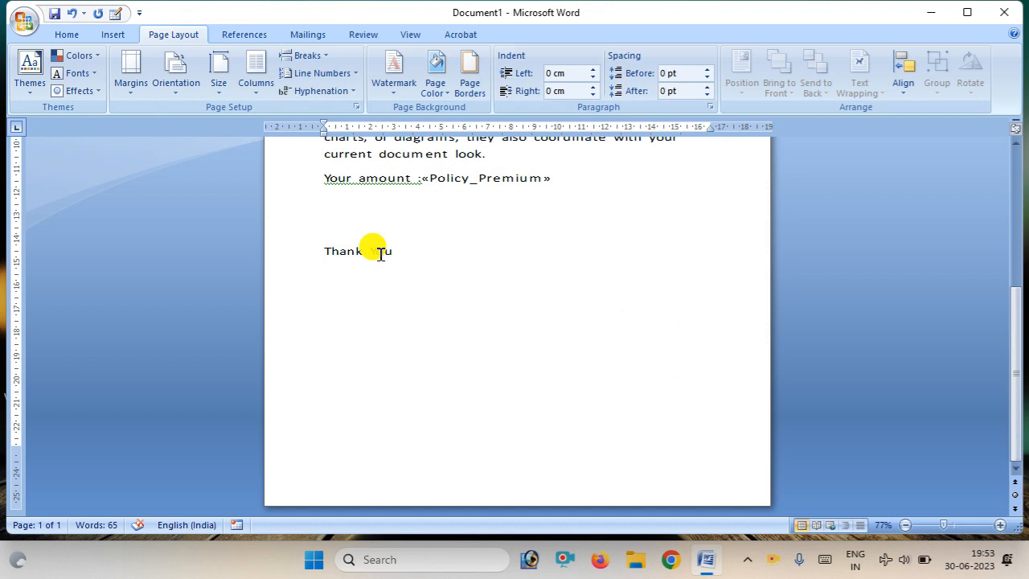
scroll(379, 249, "up", 4)
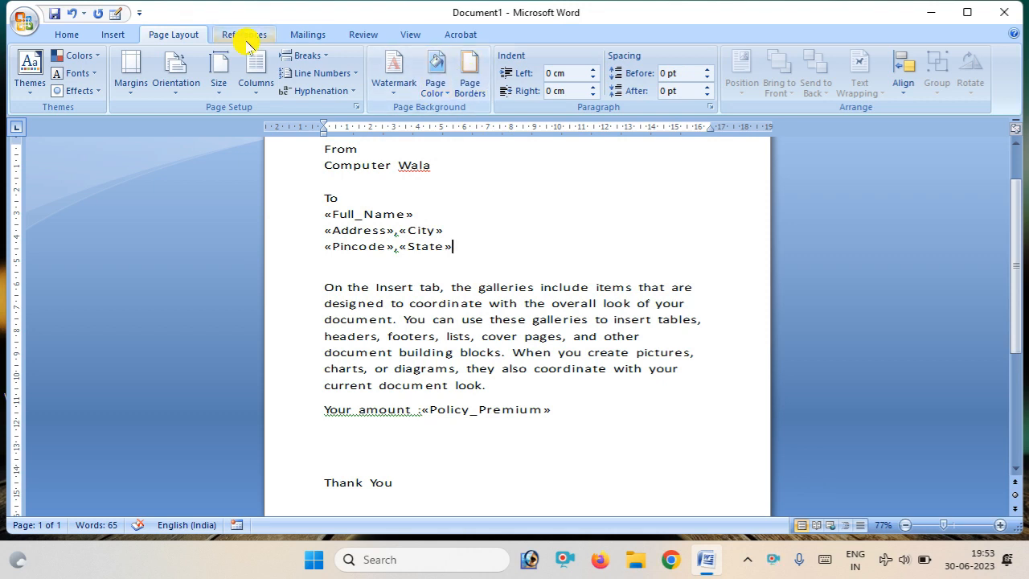
scroll(304, 38, "down", 2)
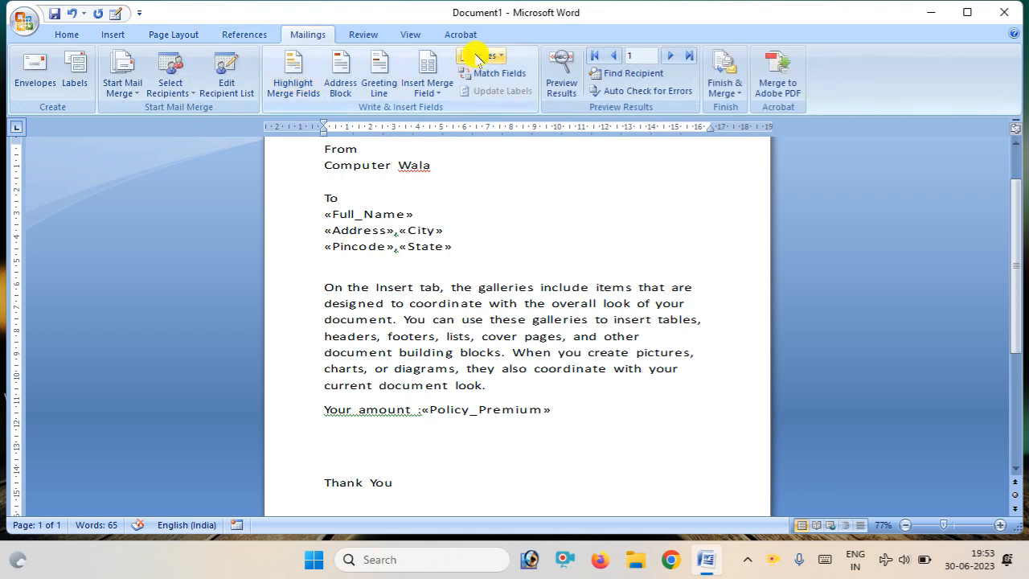
left_click(552, 92)
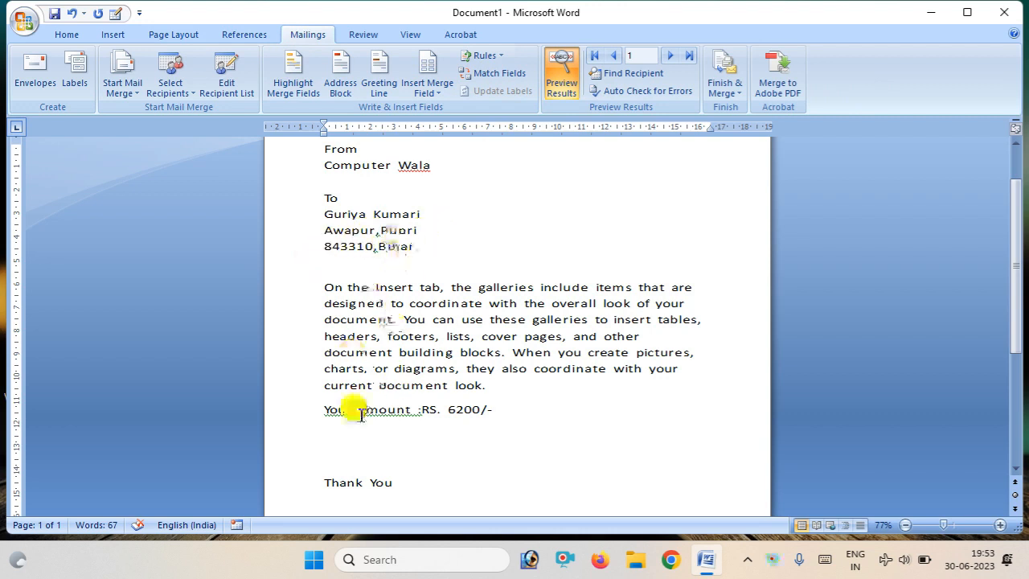
Fix the spacing around the colon in the amount line, removing the space before it and adding one after it.
left_click(418, 411)
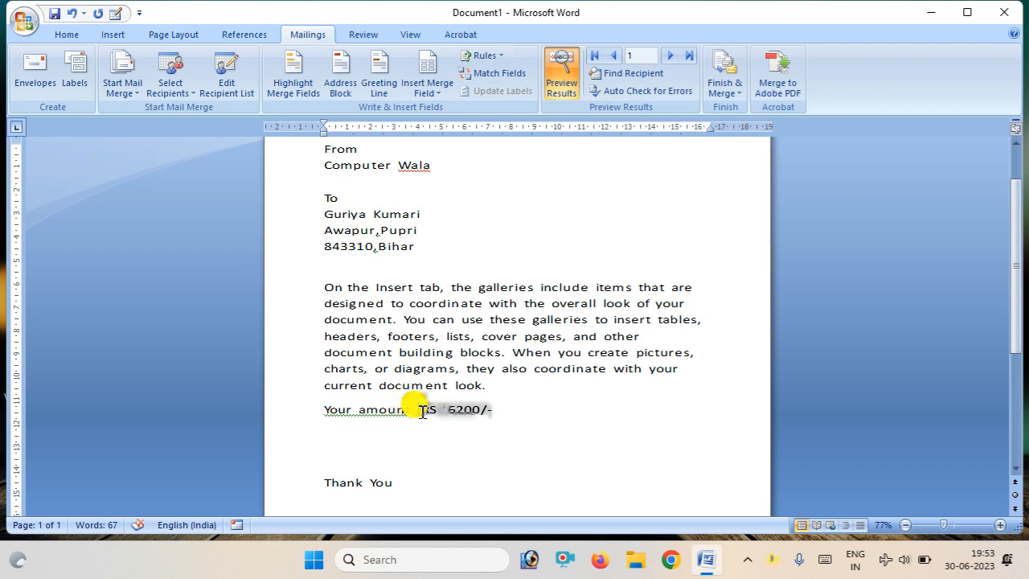
left_click(418, 410)
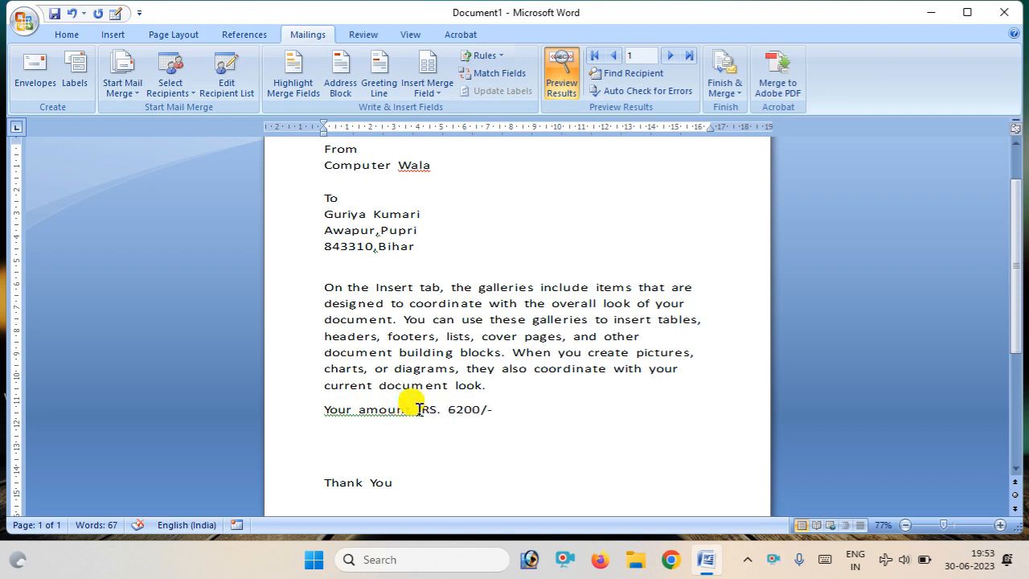
left_click(419, 410)
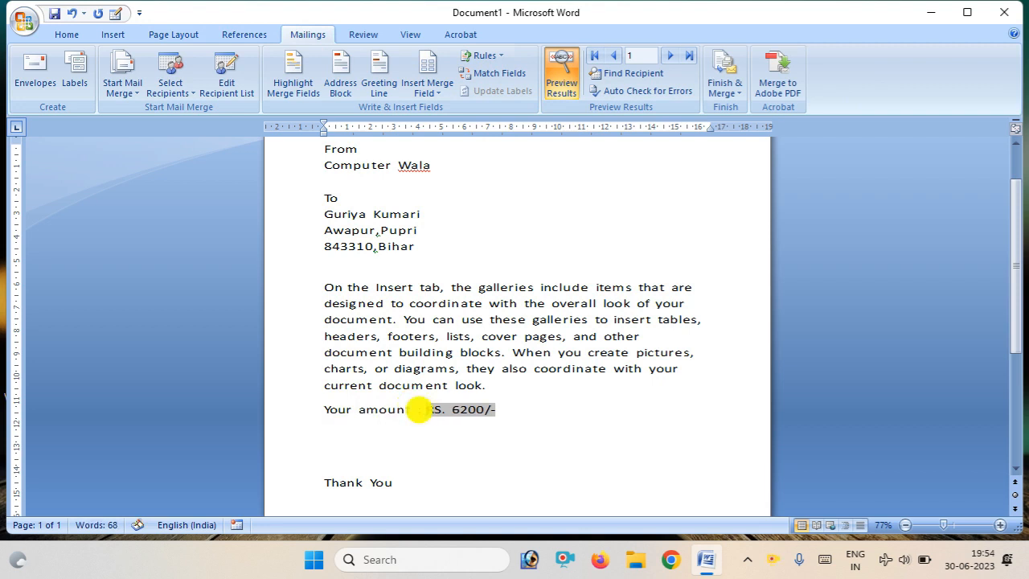
left_click(447, 478)
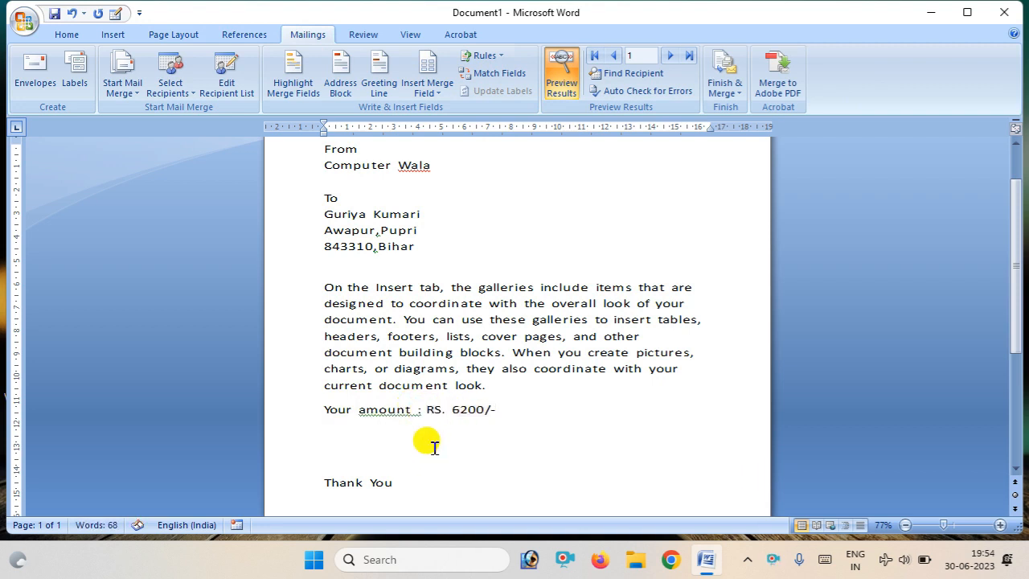
left_click(416, 410)
key("BackSpace")
left_click(427, 439)
Preview the last recipient's letter, return to the first record and look over the whole letter.
scroll(467, 439, "down", 5)
scroll(455, 429, "up", 5)
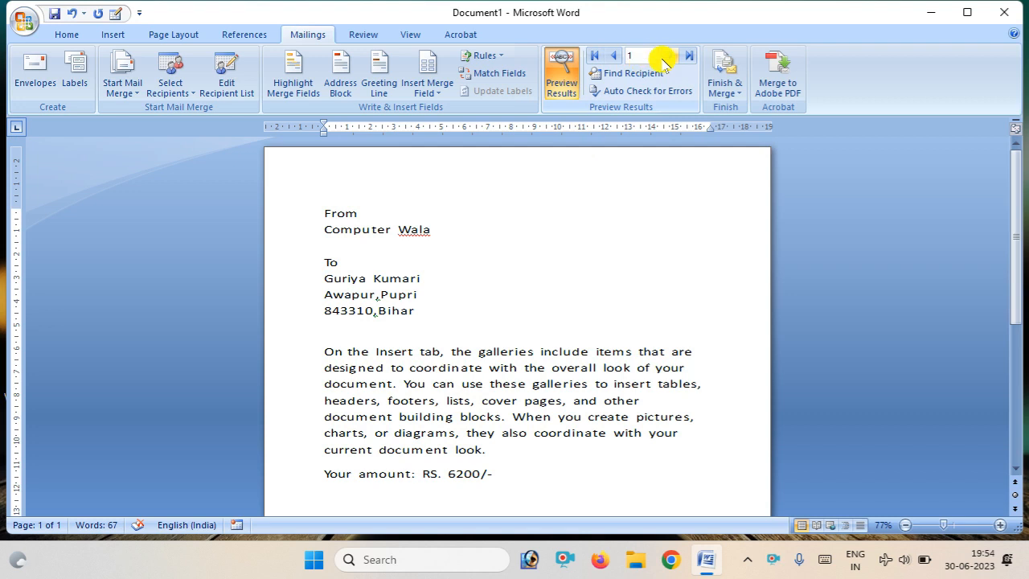
left_click(689, 55)
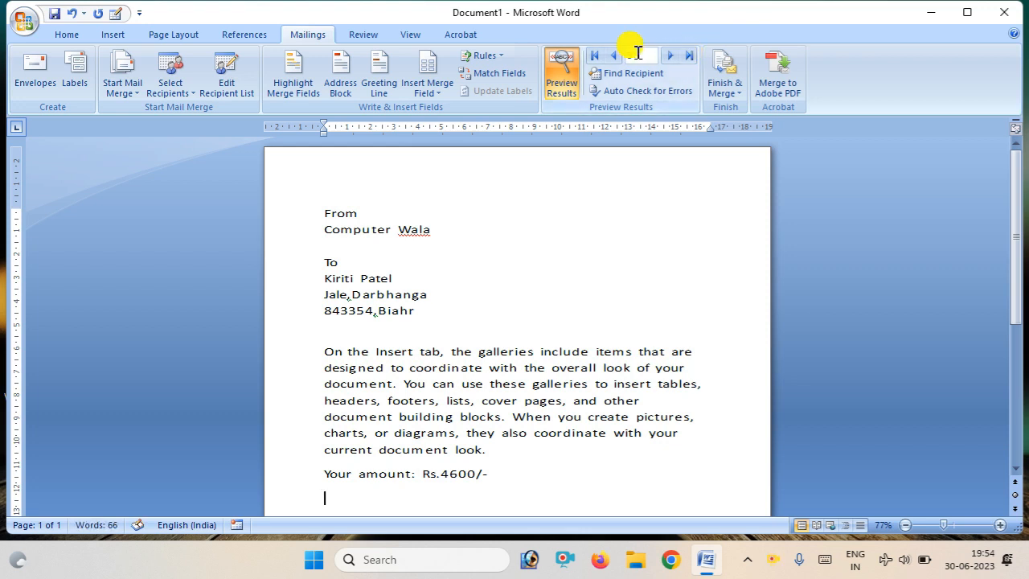
left_click(598, 58)
left_click(625, 58)
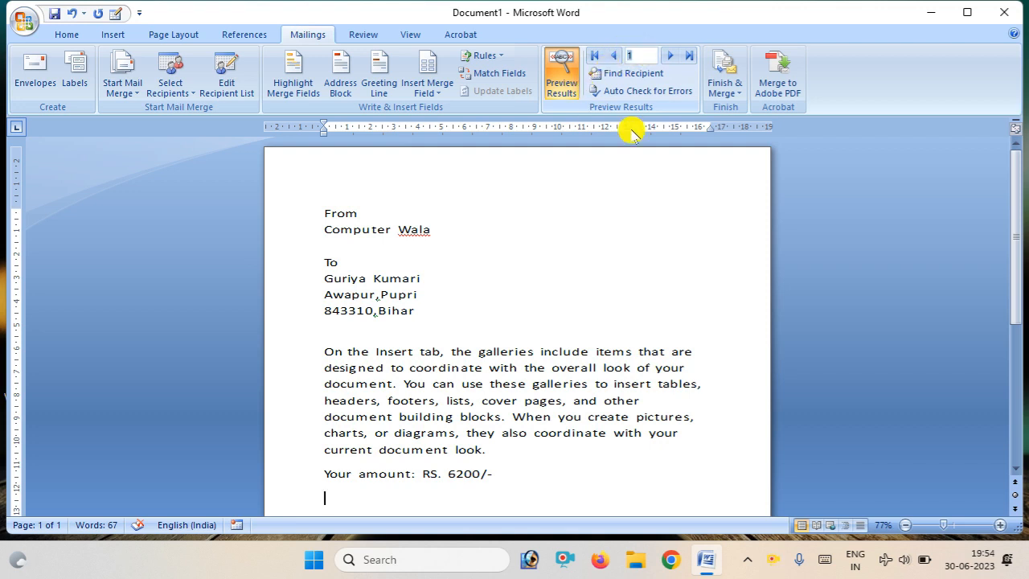
scroll(874, 334, "down", 6)
scroll(874, 328, "up", 6)
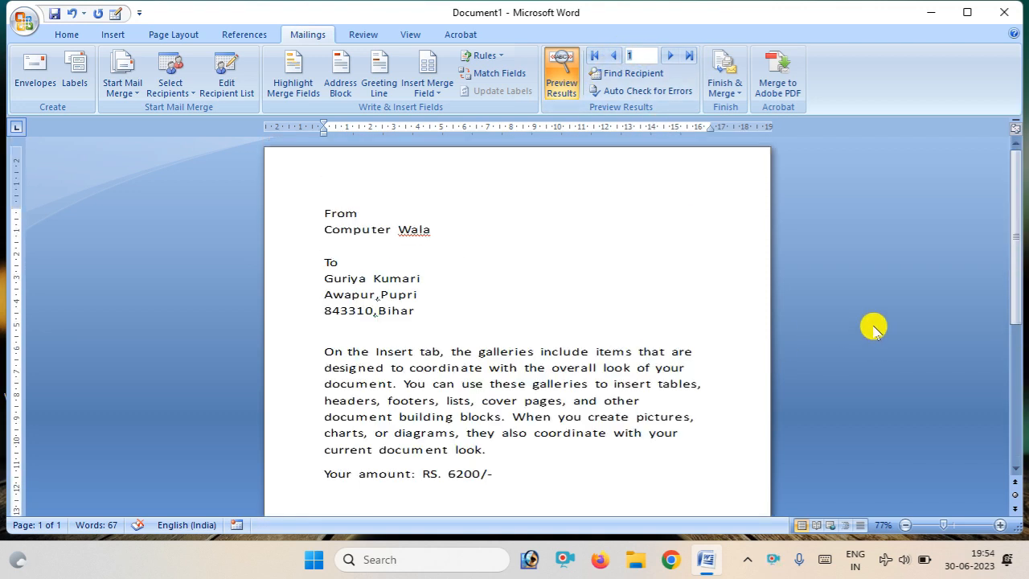
scroll(874, 326, "down", 6)
scroll(874, 326, "up", 6)
scroll(873, 325, "down", 6)
scroll(874, 325, "up", 6)
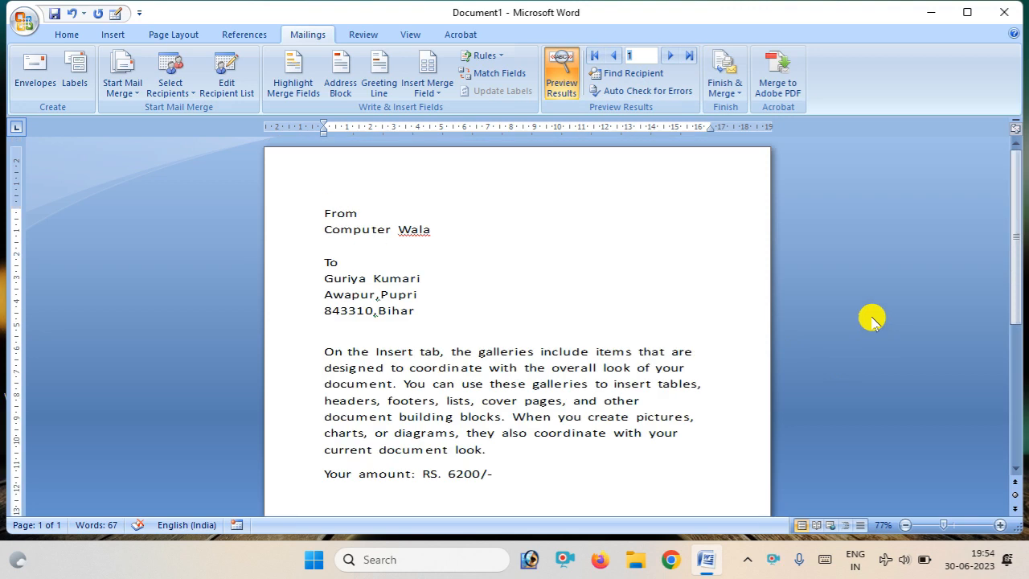
Merge all records into a new document of individual letters and look through the resulting pages.
left_click(737, 85)
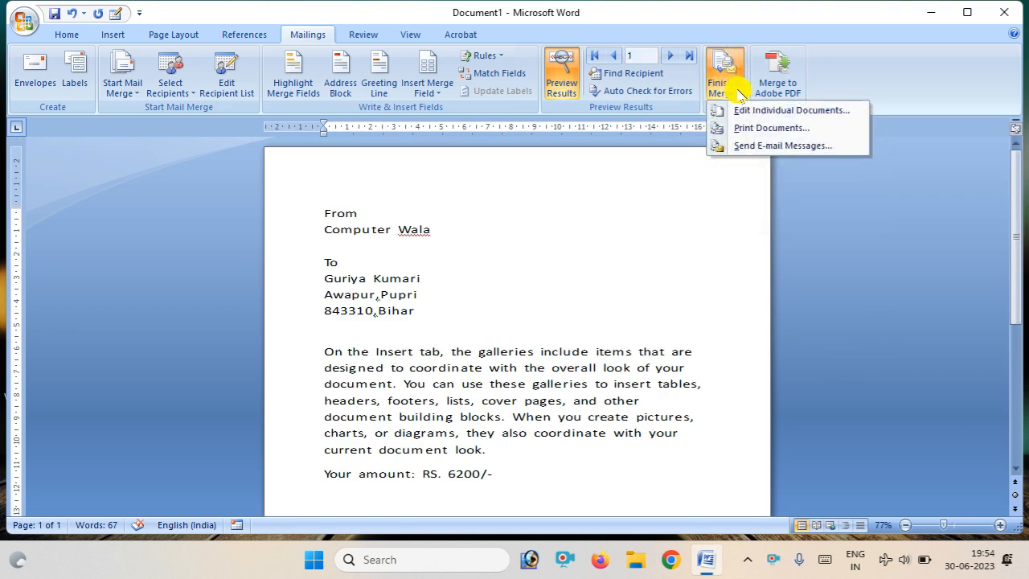
left_click(784, 113)
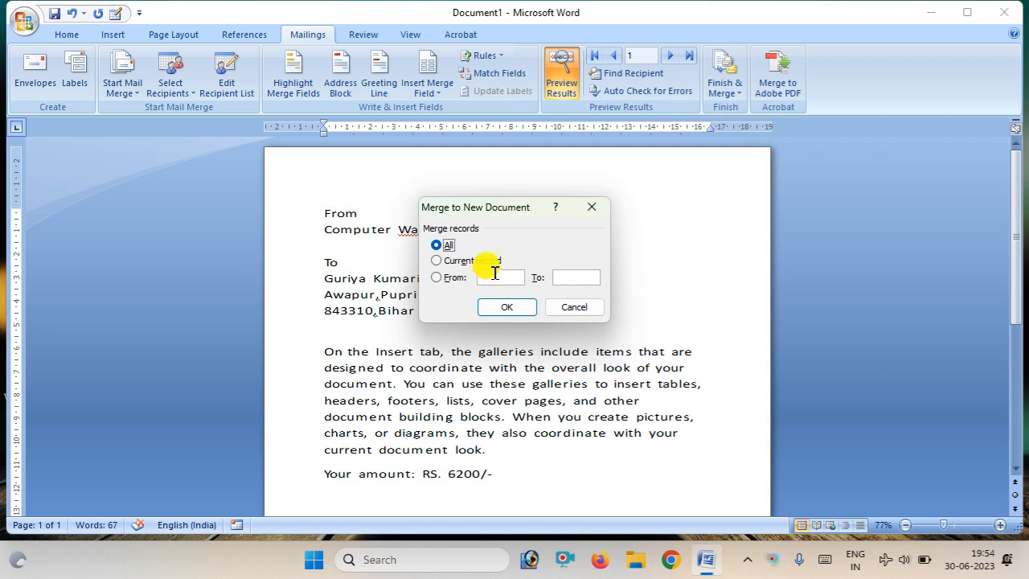
left_click(507, 306)
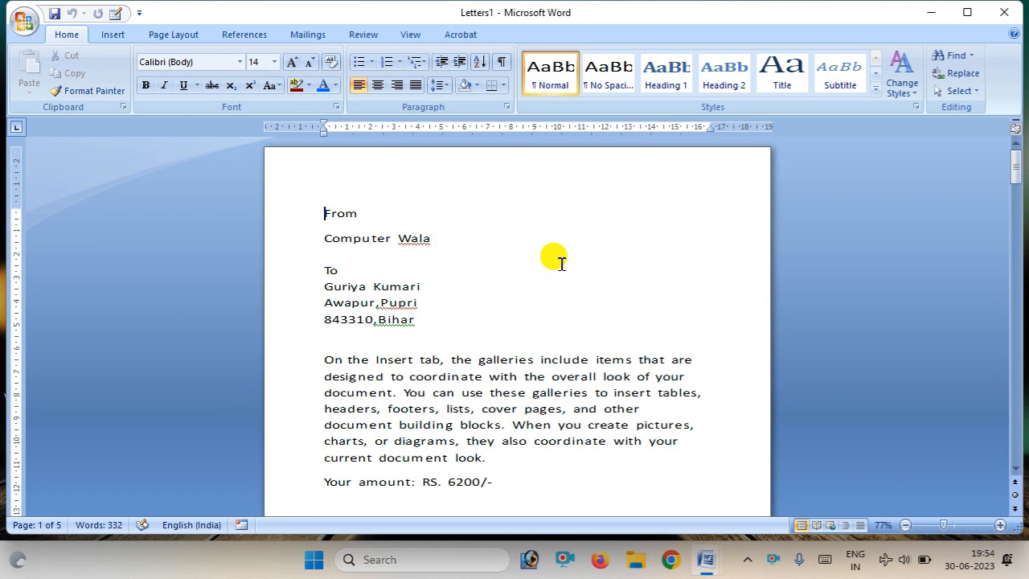
scroll(374, 306, "down", 5)
scroll(378, 308, "down", 10)
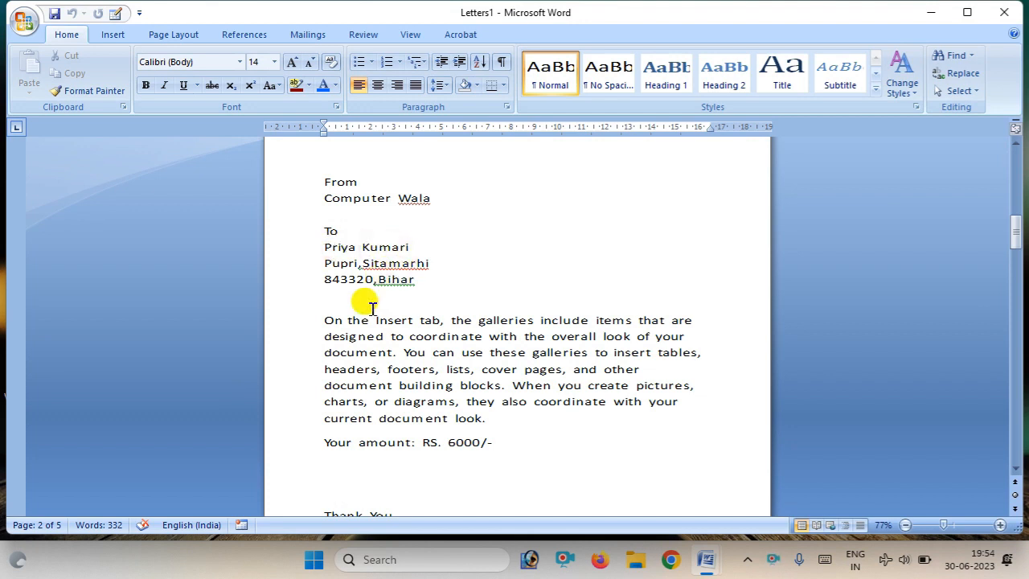
Look through the merged letters for the second and third recipients and return to the first letter.
scroll(354, 319, "down", 5)
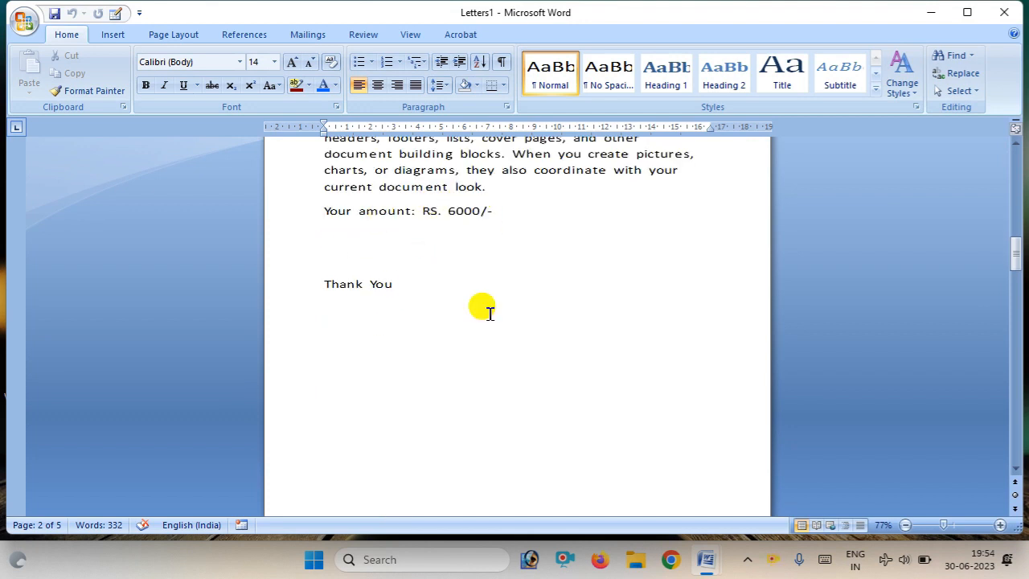
scroll(413, 287, "down", 10)
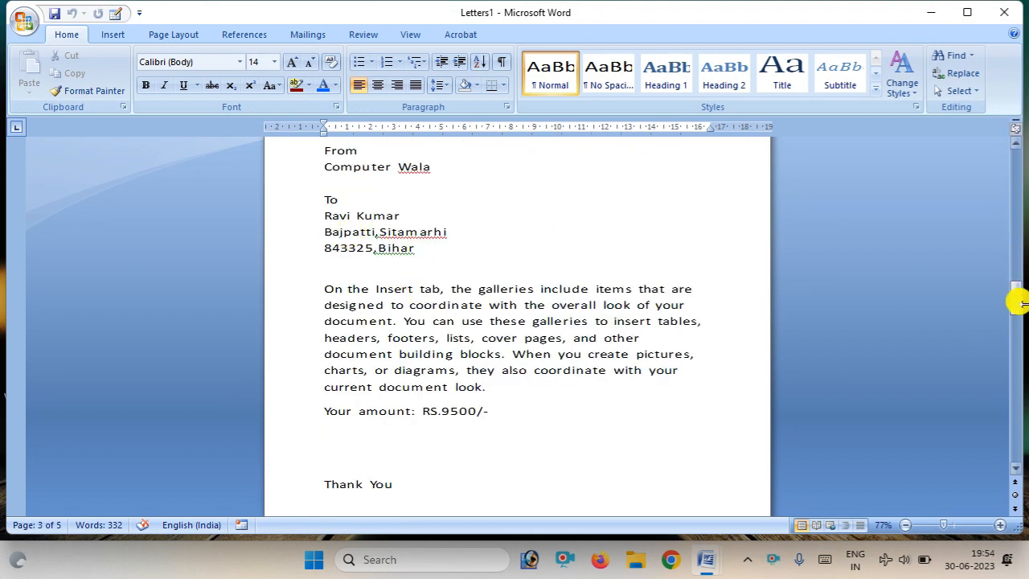
left_click_drag(1015, 298, 1017, 147)
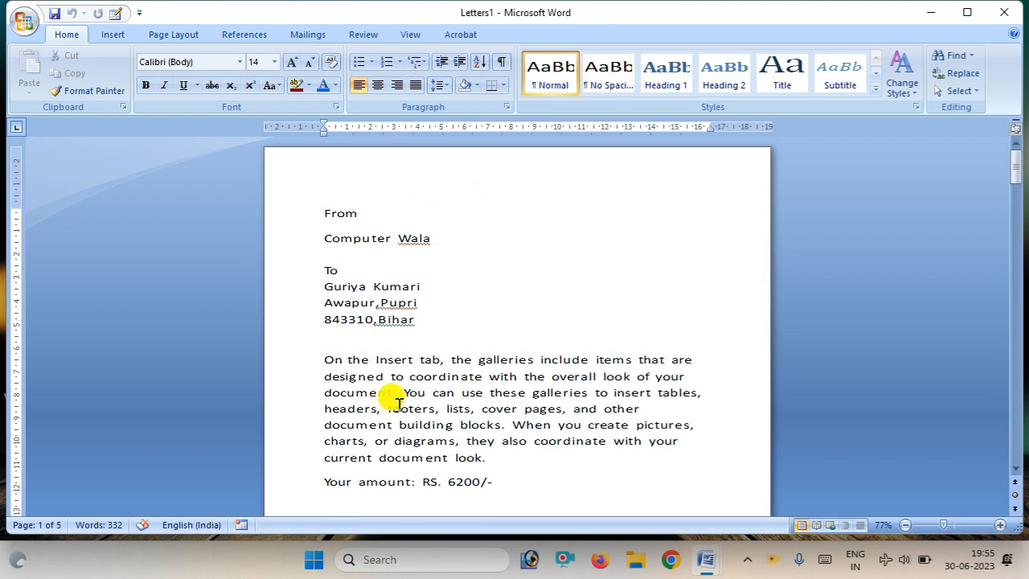
Minimize both Word documents, open the Policy workbook in Excel to review the recipient records, and minimize it again.
left_click(933, 12)
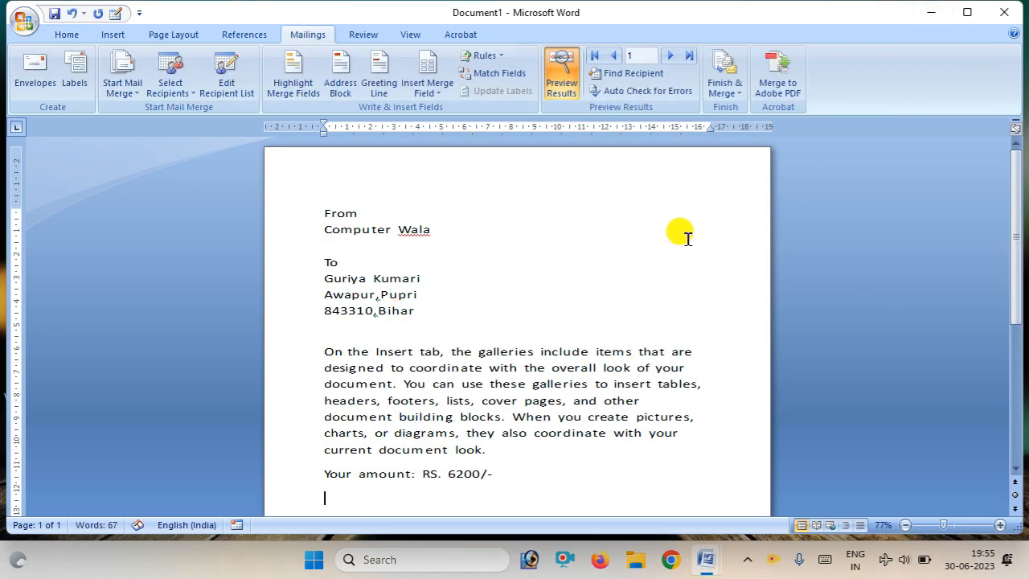
left_click(933, 12)
double_click(288, 365)
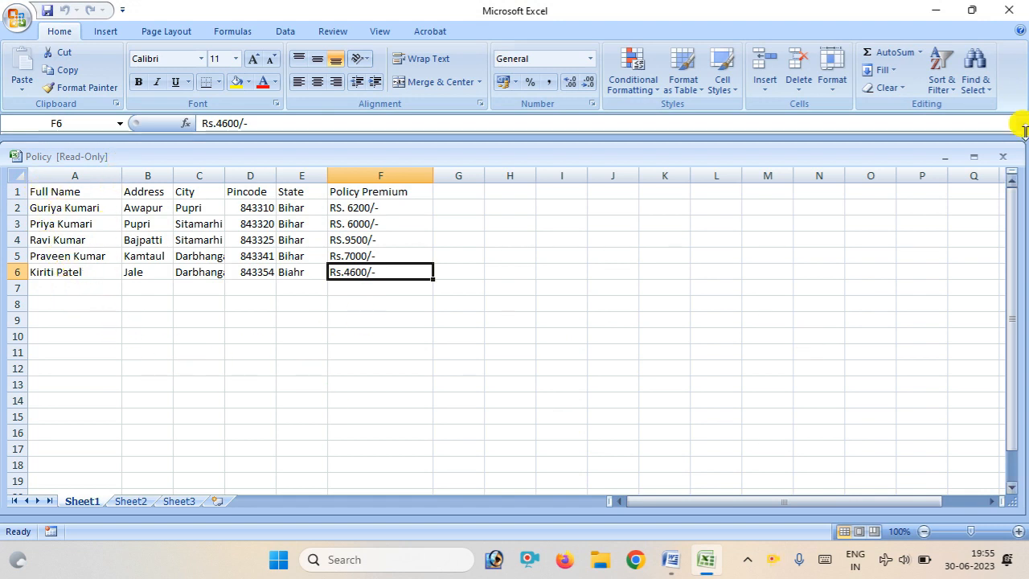
left_click(935, 11)
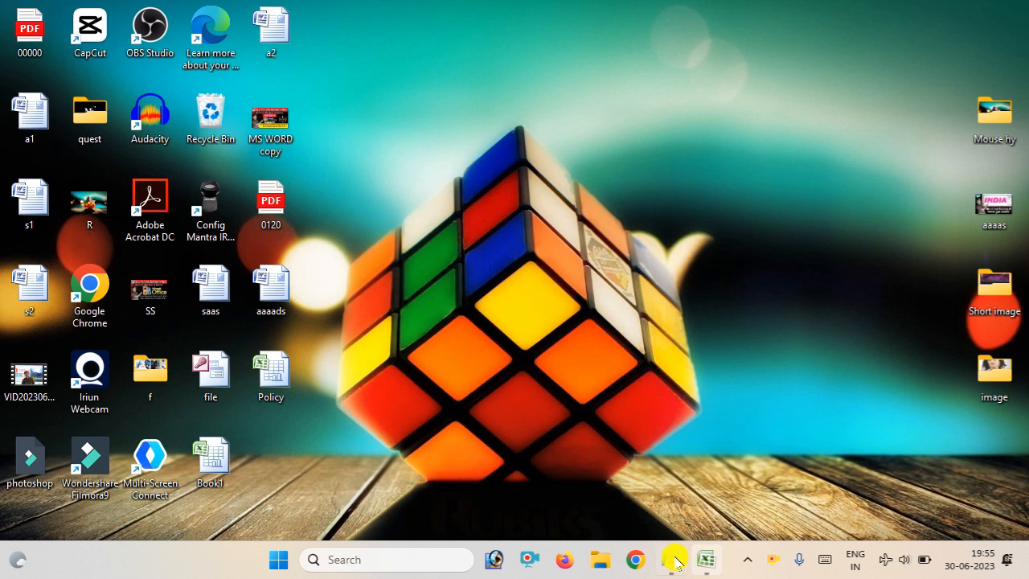
Switch back to Word and bring up the Document1 mail merge letter.
mouse_move(674, 561)
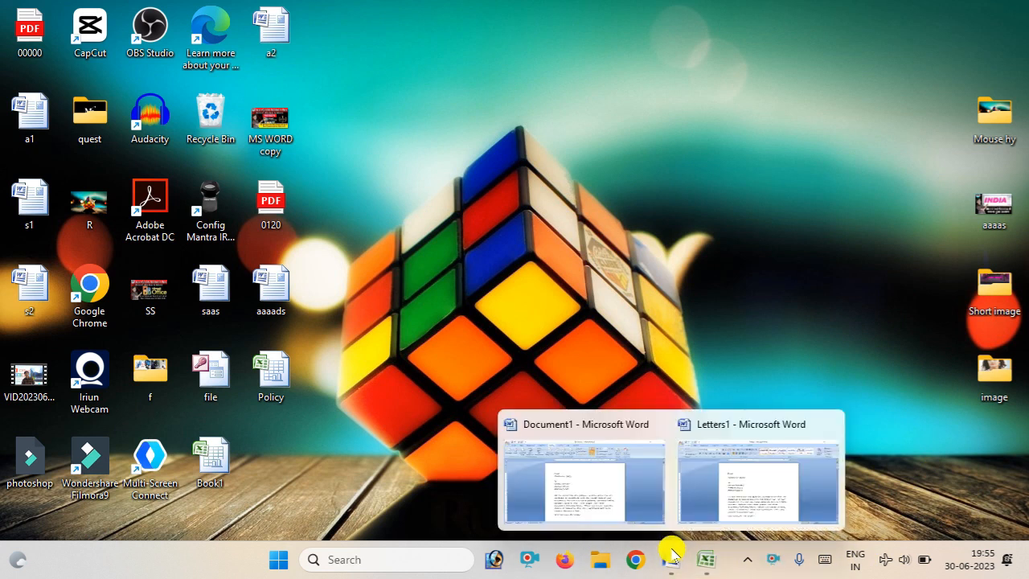
mouse_move(634, 473)
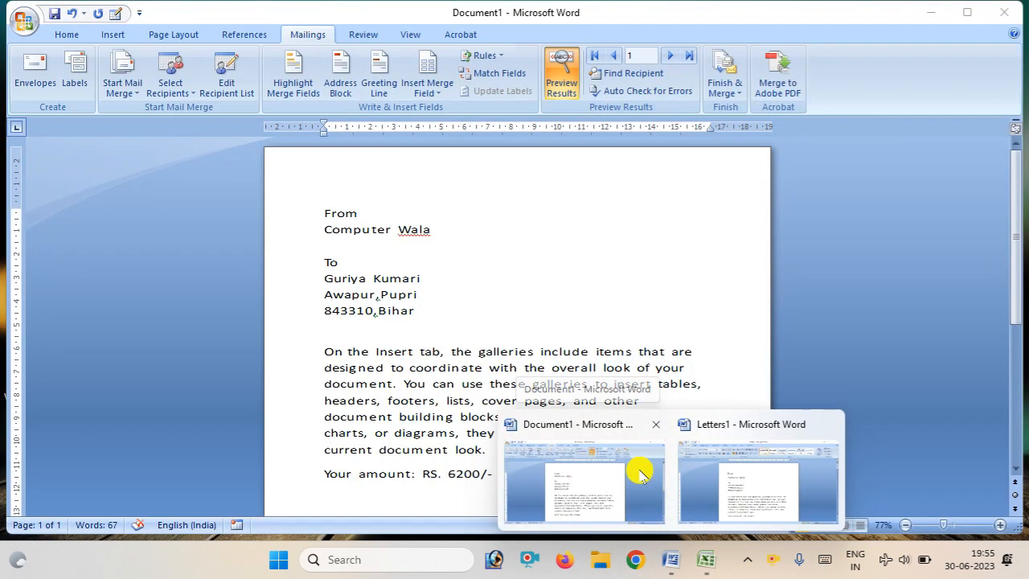